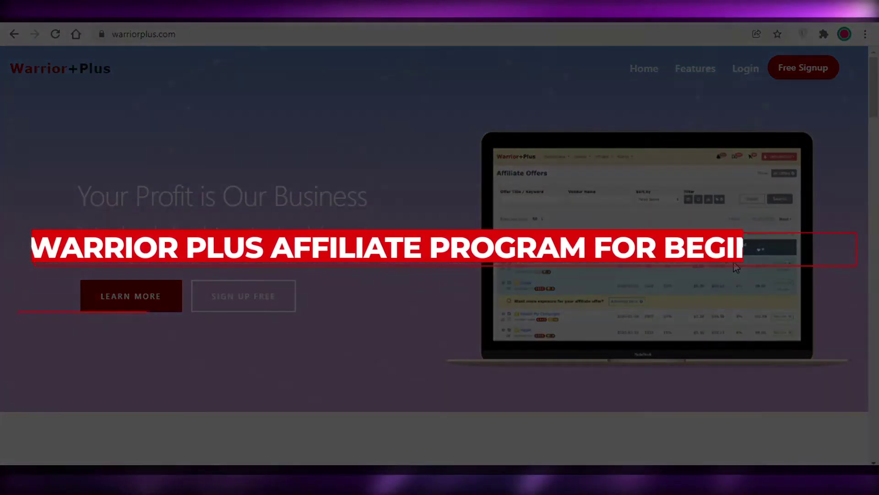
# Browse the public WarriorPlus site, then use Free Signup to reach the account dashboard.
pyautogui.scroll(-8, 663, 216)
pyautogui.scroll(-20, 662, 216)
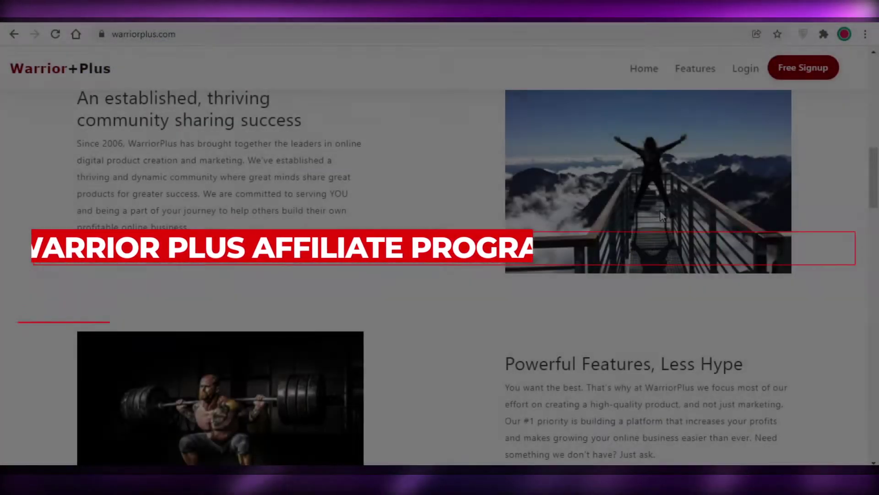
pyautogui.scroll(-3, 662, 214)
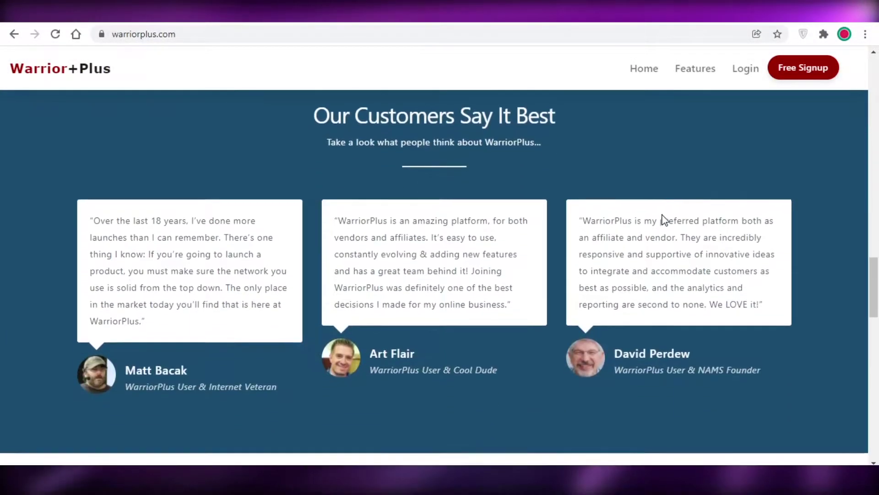
pyautogui.scroll(14, 664, 218)
pyautogui.scroll(6, 665, 225)
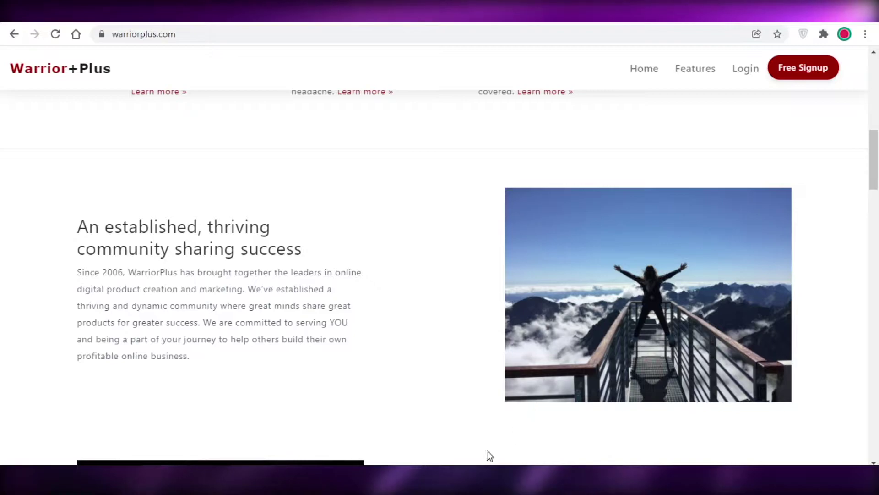
pyautogui.scroll(10, 487, 455)
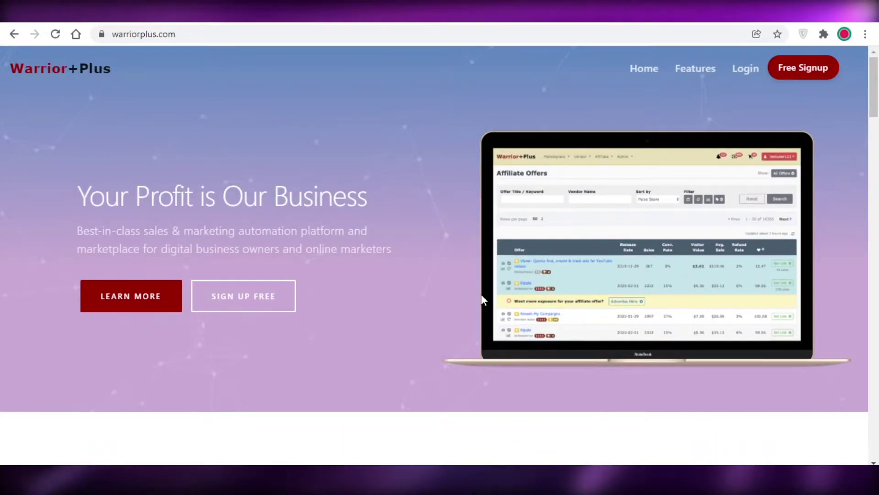
pyautogui.scroll(-3, 426, 206)
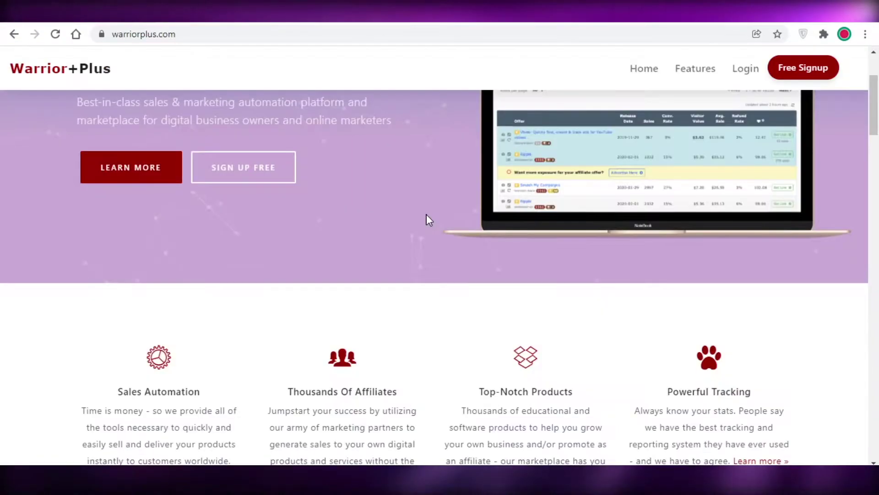
pyautogui.scroll(2, 429, 219)
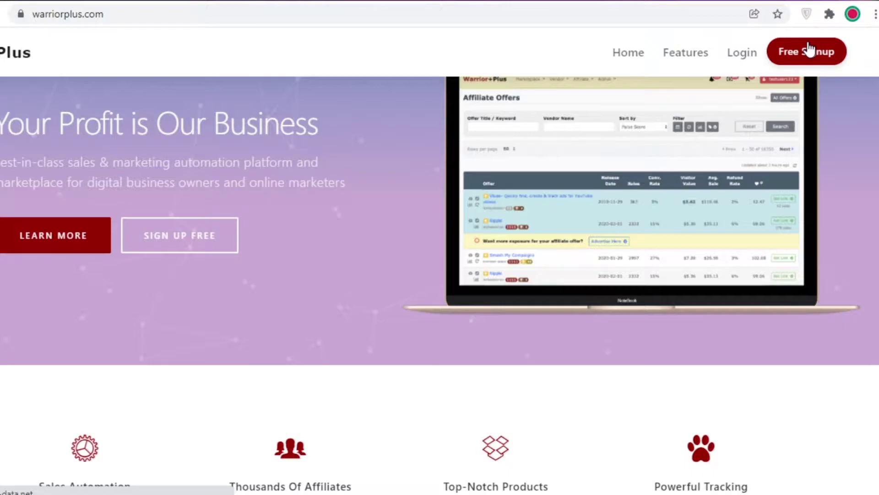
pyautogui.click(808, 51)
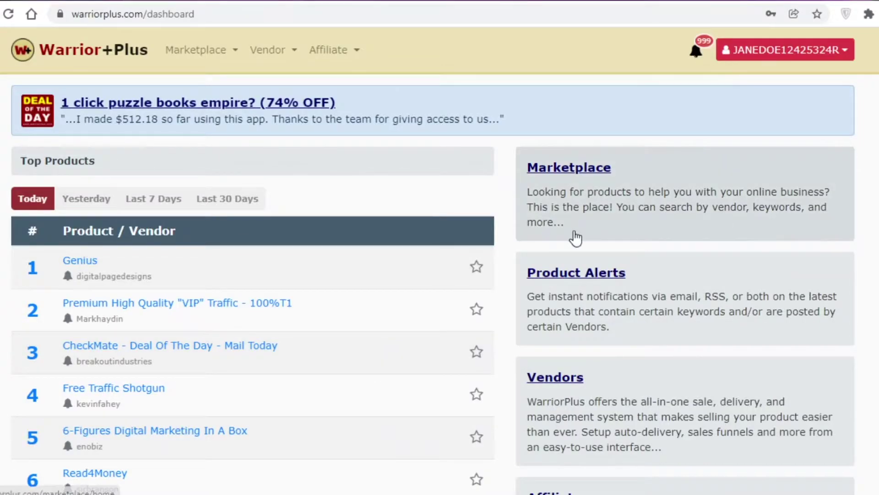
# Go to Marketplace > Home from the top navigation.
pyautogui.scroll(-7, 573, 237)
pyautogui.scroll(5, 153, 251)
pyautogui.scroll(2, 151, 215)
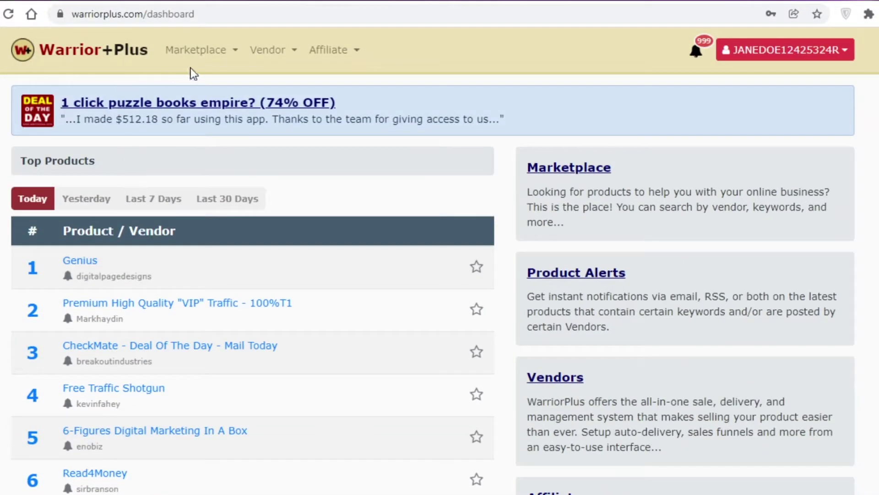
pyautogui.moveTo(221, 59)
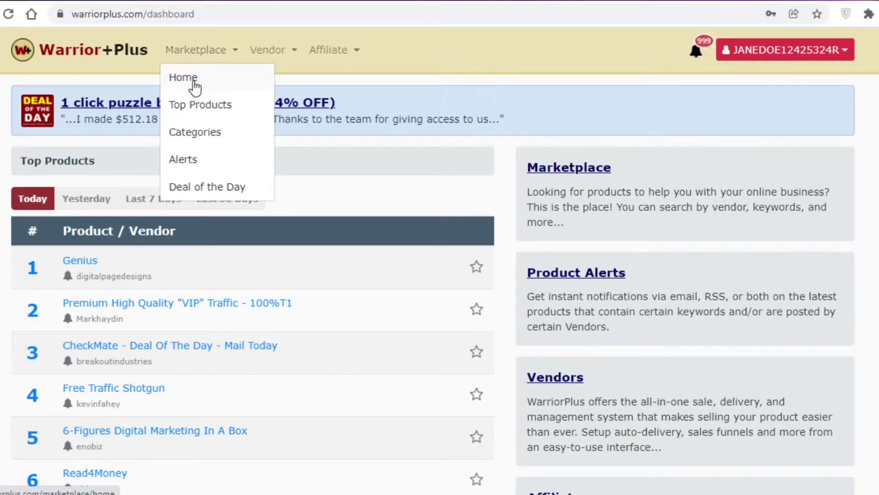
pyautogui.click(194, 83)
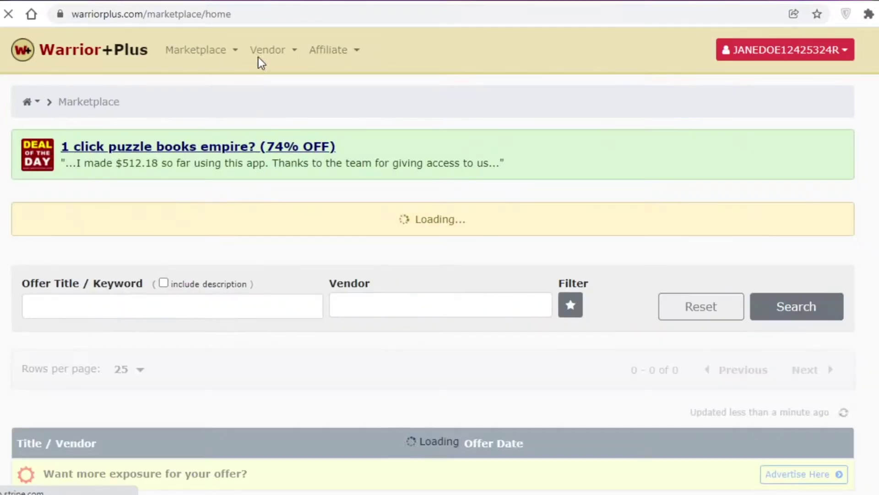
# Browse the Vendor and Affiliate menus, then show the Affiliate Sales Dashboard with $0.00 earnings.
pyautogui.click(276, 46)
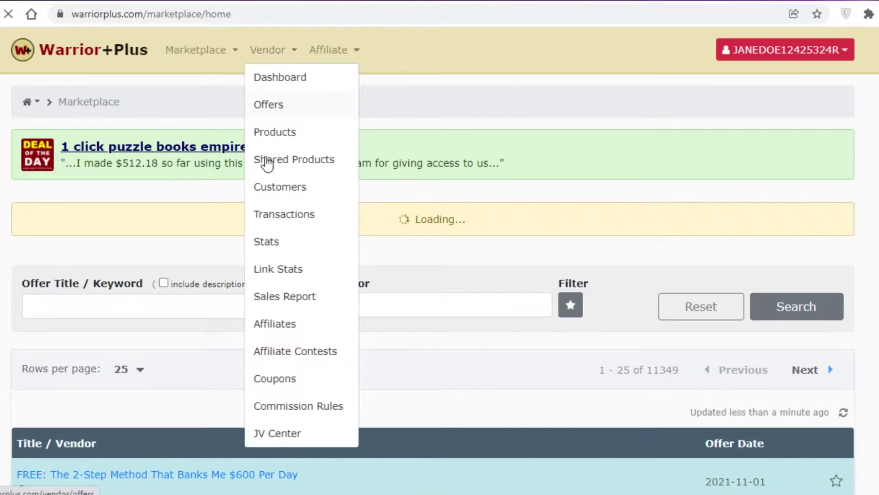
pyautogui.click(329, 50)
pyautogui.click(275, 50)
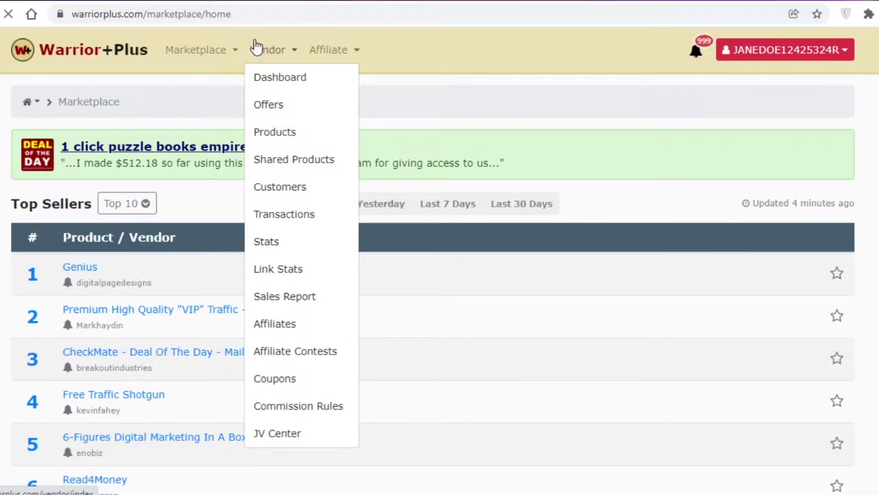
pyautogui.click(346, 47)
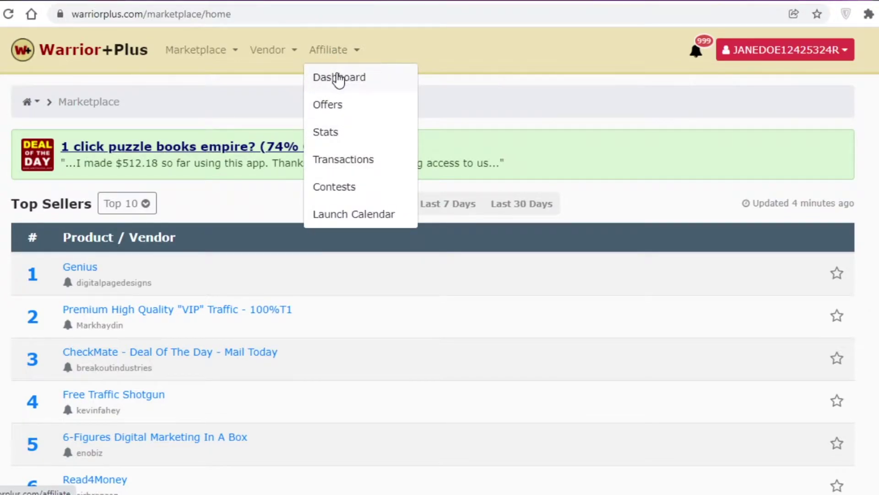
pyautogui.click(339, 78)
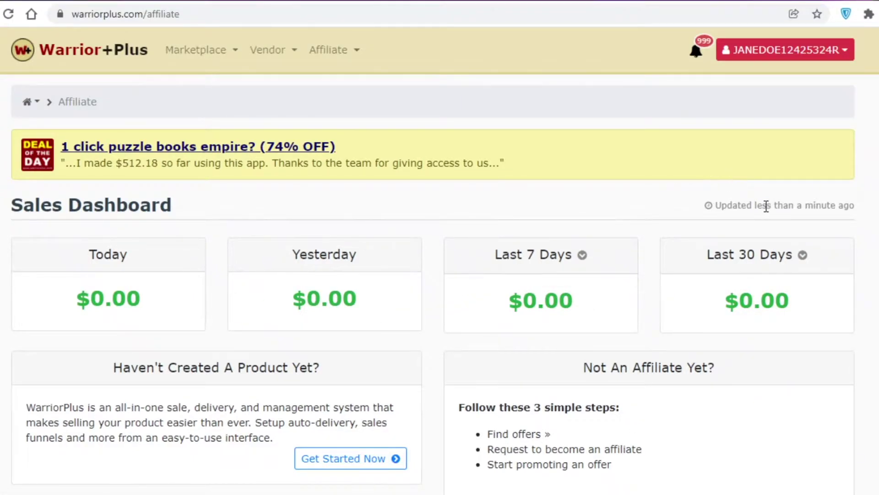
pyautogui.scroll(-2, 766, 206)
pyautogui.click(804, 52)
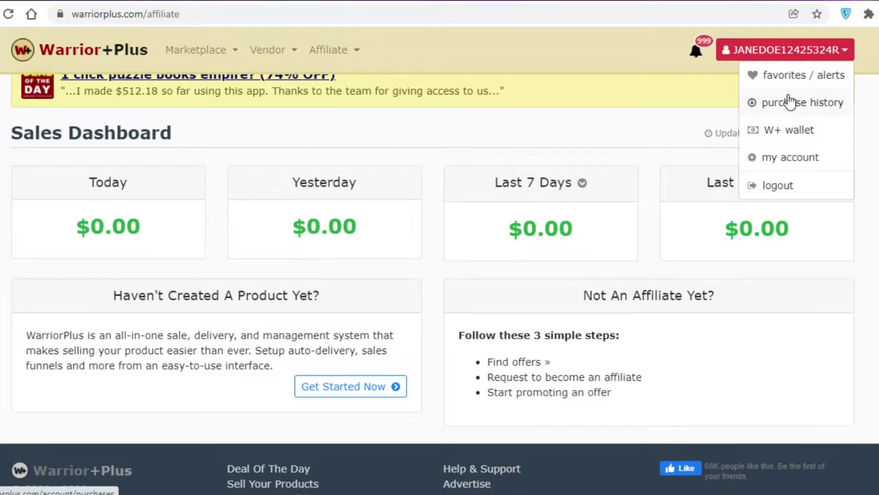
pyautogui.click(795, 49)
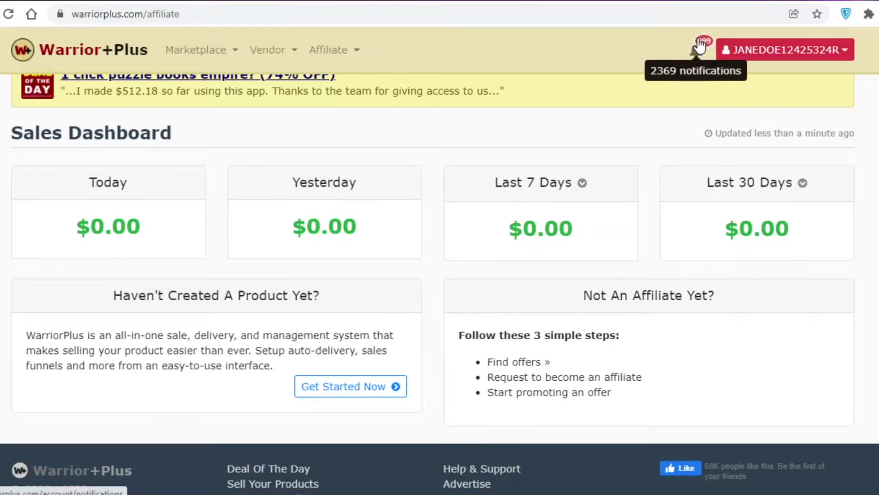
pyautogui.click(733, 49)
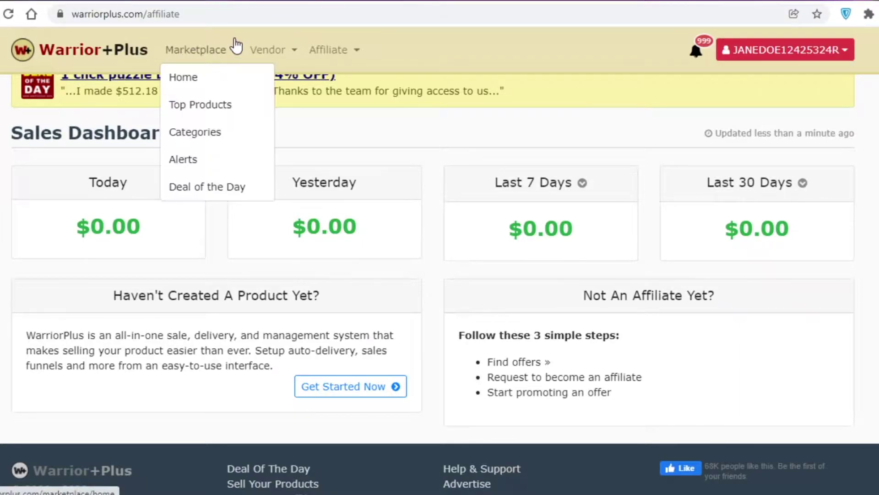
# Go to Marketplace > Top Products and scroll through the top sellers list.
pyautogui.moveTo(175, 48)
pyautogui.click(186, 108)
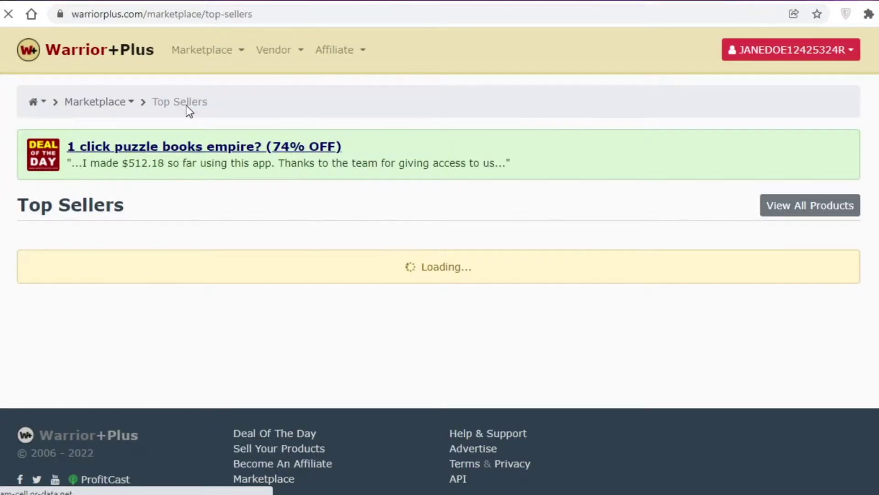
pyautogui.scroll(-6, 408, 210)
pyautogui.scroll(6, 387, 354)
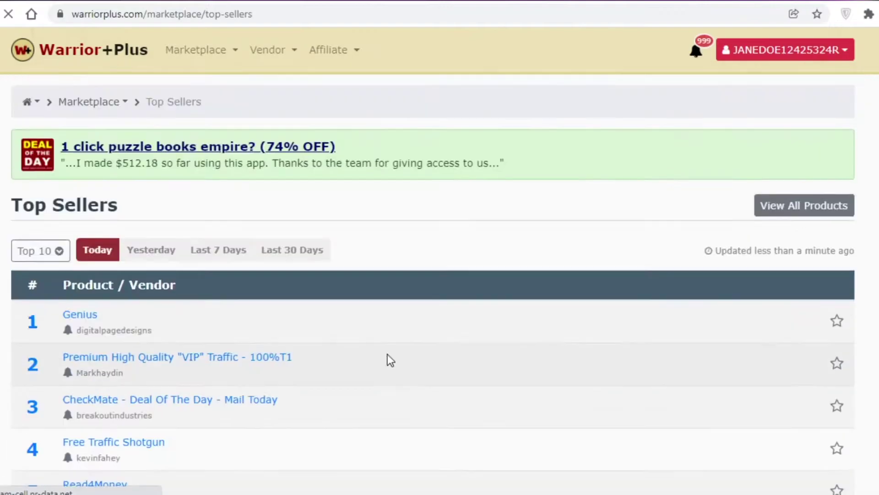
pyautogui.scroll(-5, 356, 346)
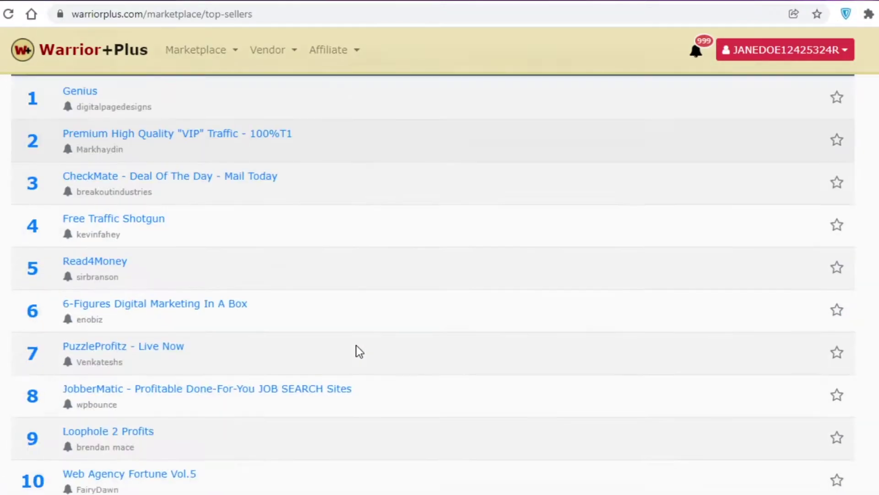
pyautogui.scroll(-3, 357, 351)
pyautogui.scroll(5, 86, 220)
pyautogui.scroll(-1, 283, 175)
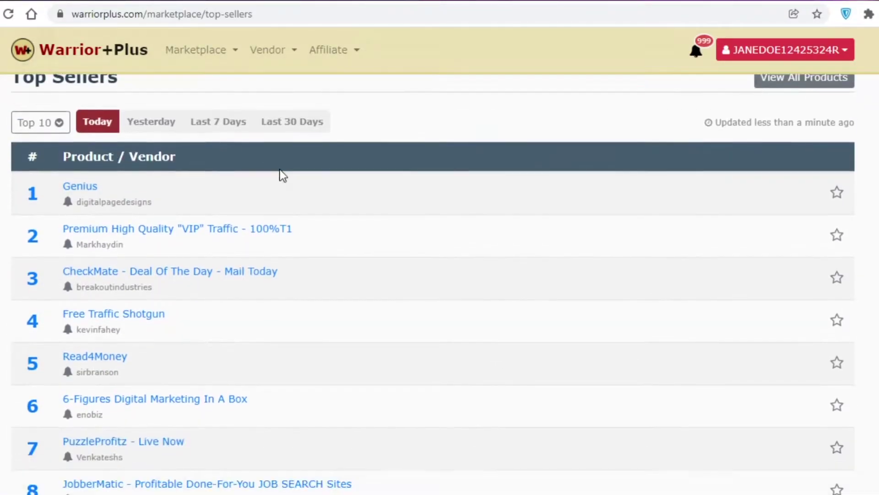
pyautogui.scroll(-3, 283, 175)
pyautogui.scroll(6, 771, 242)
pyautogui.scroll(-5, 589, 242)
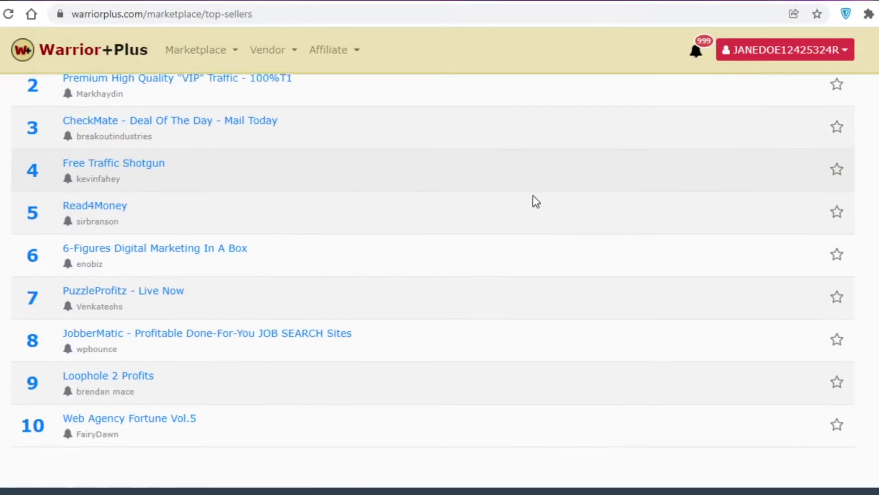
pyautogui.scroll(6, 19, 229)
pyautogui.scroll(-5, 73, 276)
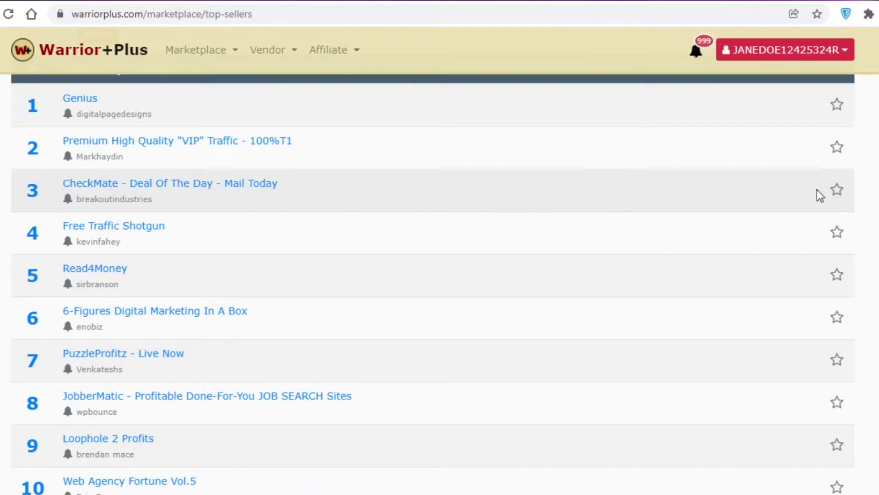
# Star the CheckMate - Deal Of The Day - Mail Today offer, then go to favorites / alerts.
pyautogui.click(839, 193)
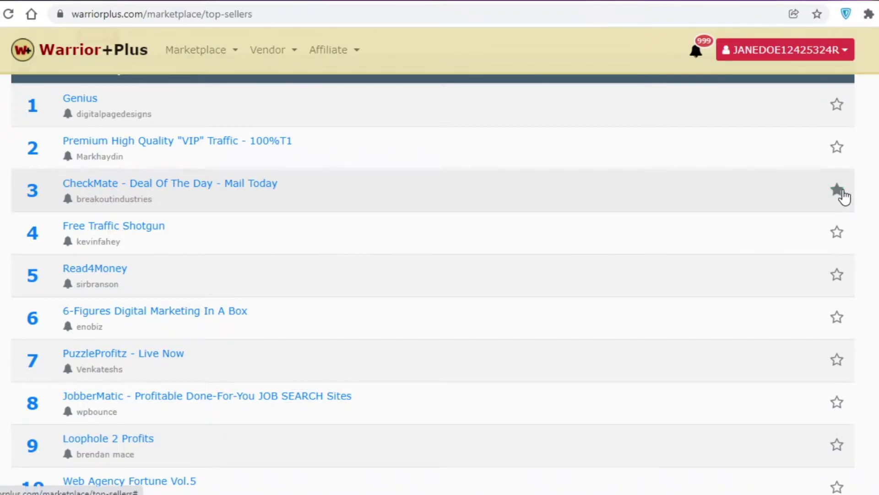
pyautogui.click(781, 56)
pyautogui.click(788, 76)
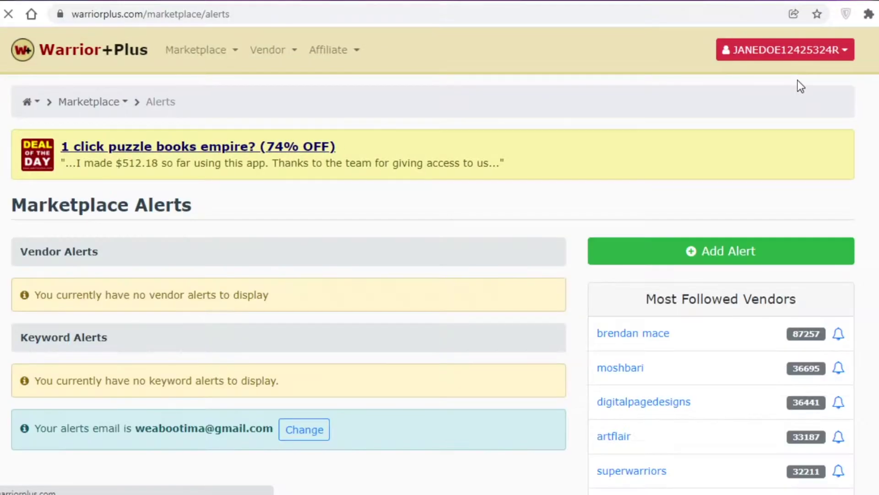
# Leave the Alerts page for the Marketplace home page via Marketplace > Home.
pyautogui.scroll(-10, 400, 265)
pyautogui.scroll(8, 610, 266)
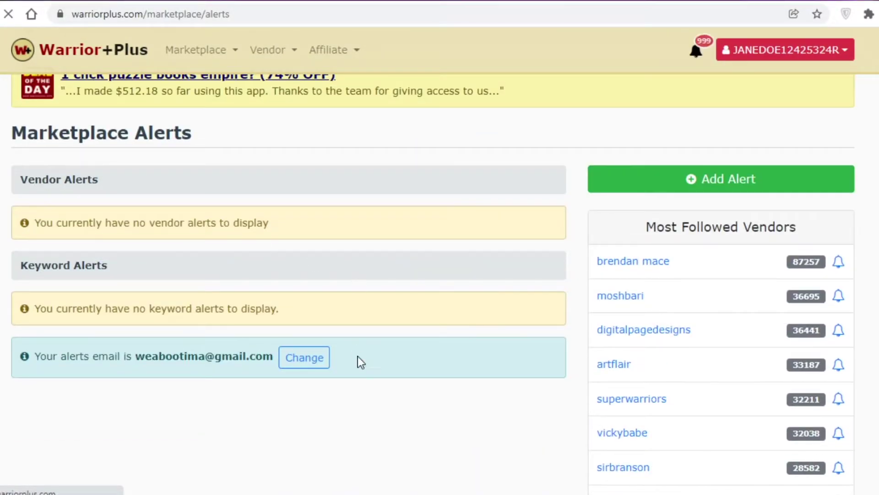
pyautogui.scroll(-3, 304, 250)
pyautogui.scroll(3, 304, 249)
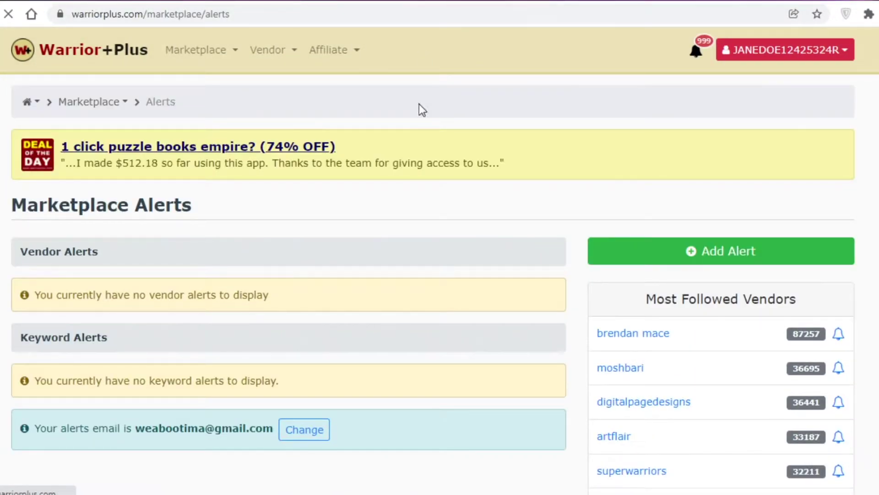
pyautogui.moveTo(215, 65)
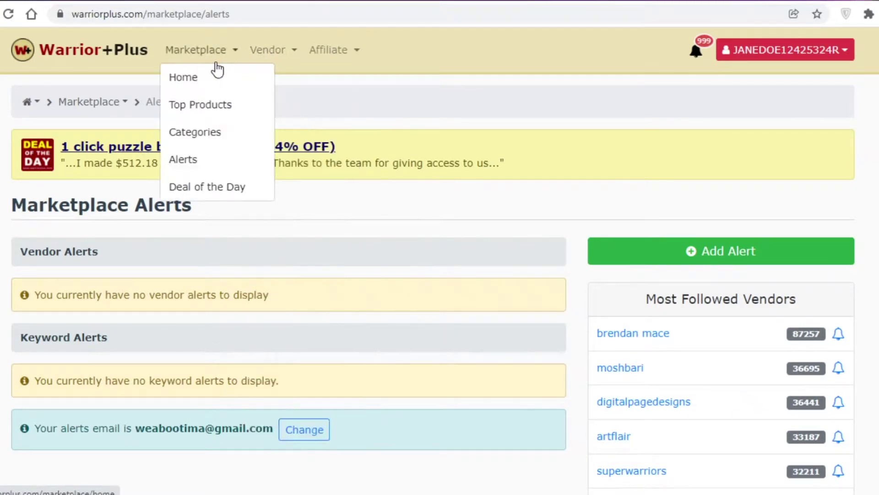
pyautogui.click(198, 87)
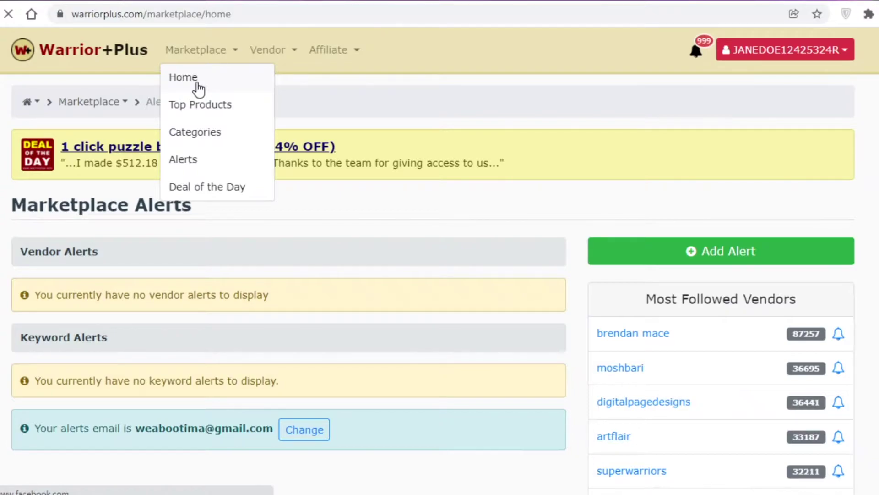
# Filter marketplace offers by the keyword 'vegan' and scroll through the six results.
pyautogui.scroll(-3, 386, 270)
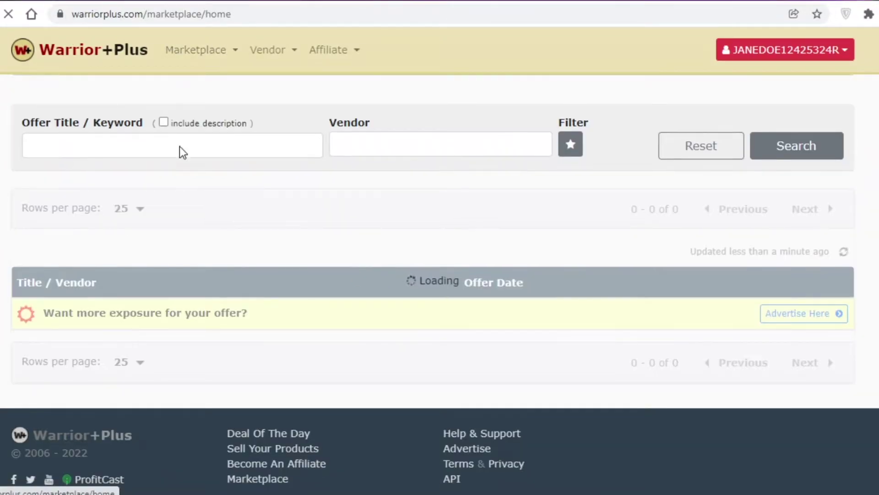
pyautogui.click(179, 147)
pyautogui.scroll(4, 188, 209)
pyautogui.scroll(-3, 144, 227)
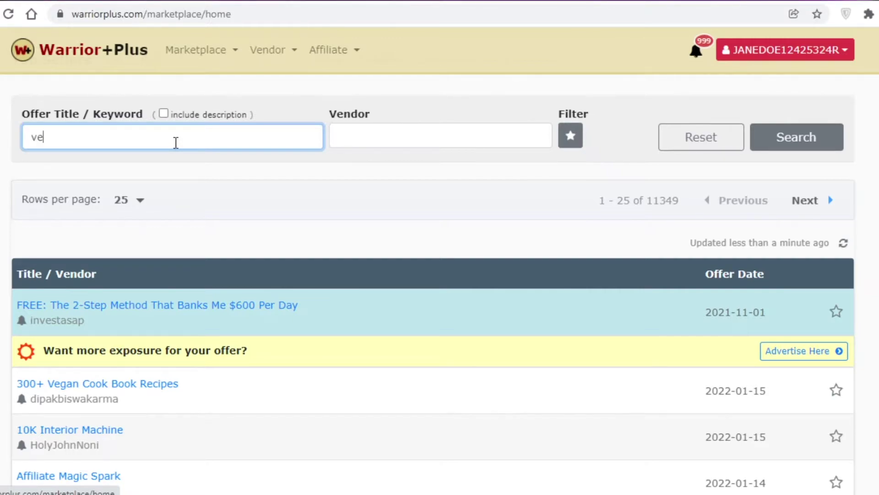
pyautogui.write('n')
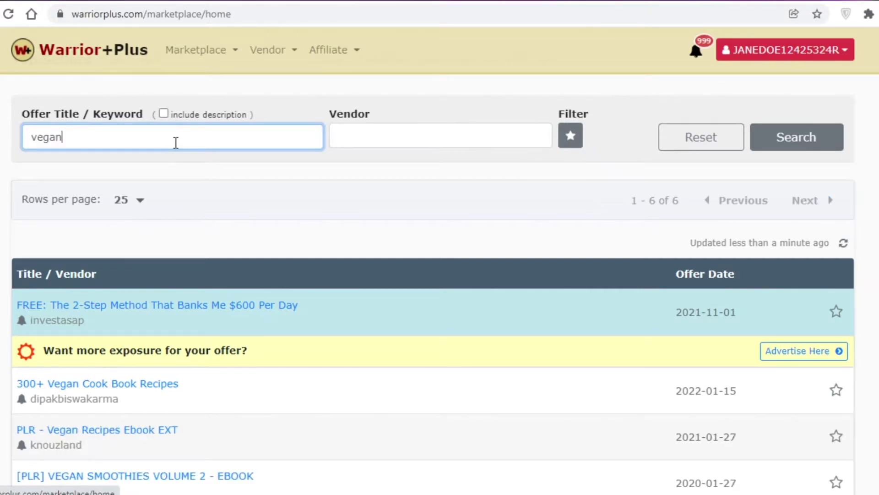
pyautogui.scroll(-5, 310, 196)
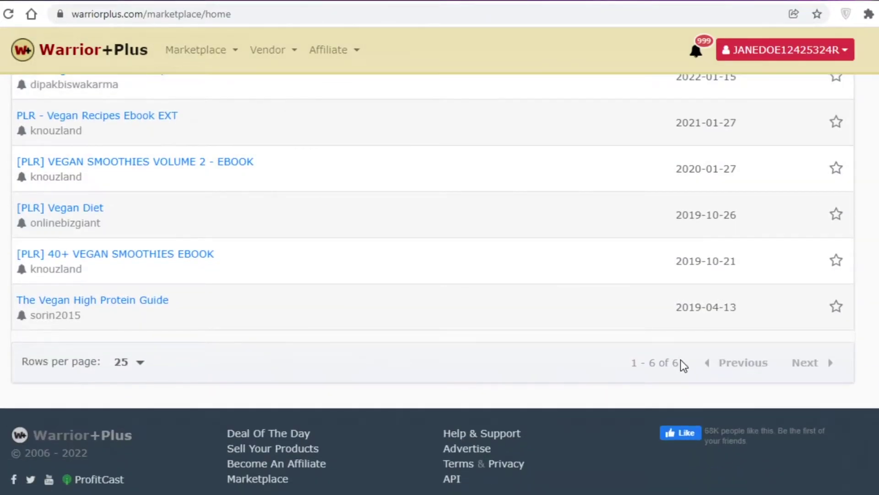
pyautogui.scroll(3, 226, 126)
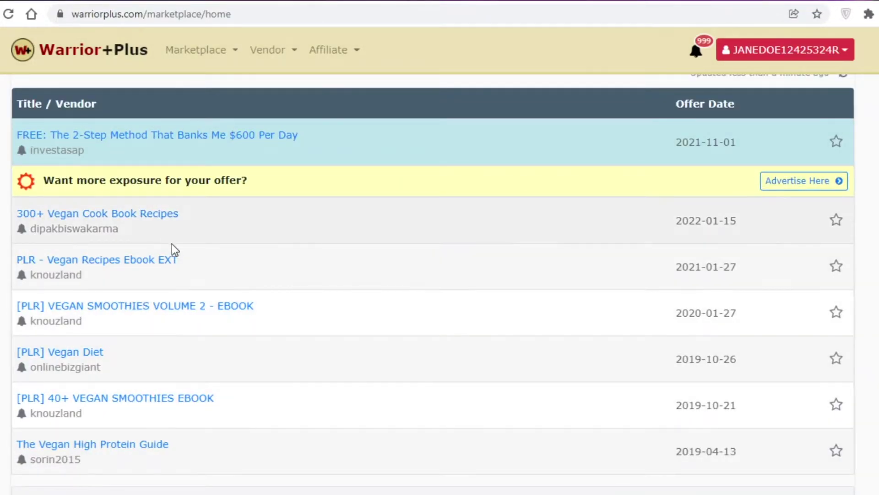
pyautogui.scroll(-3, 185, 353)
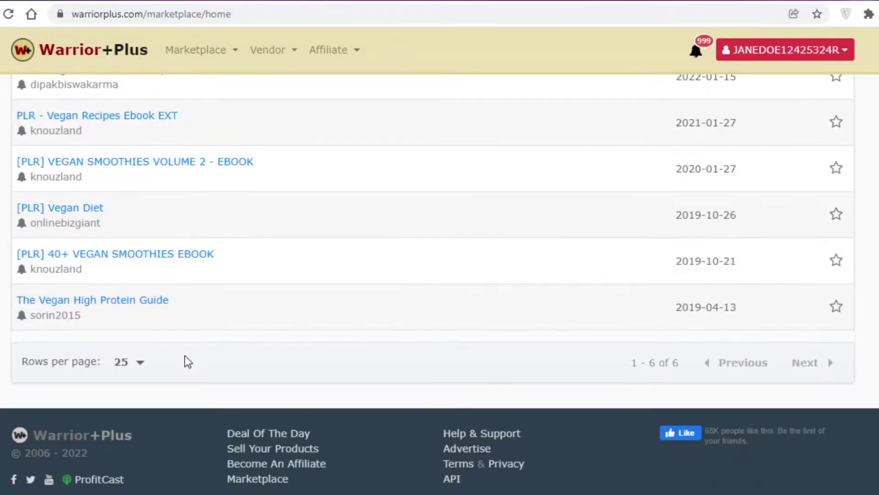
pyautogui.scroll(3, 185, 356)
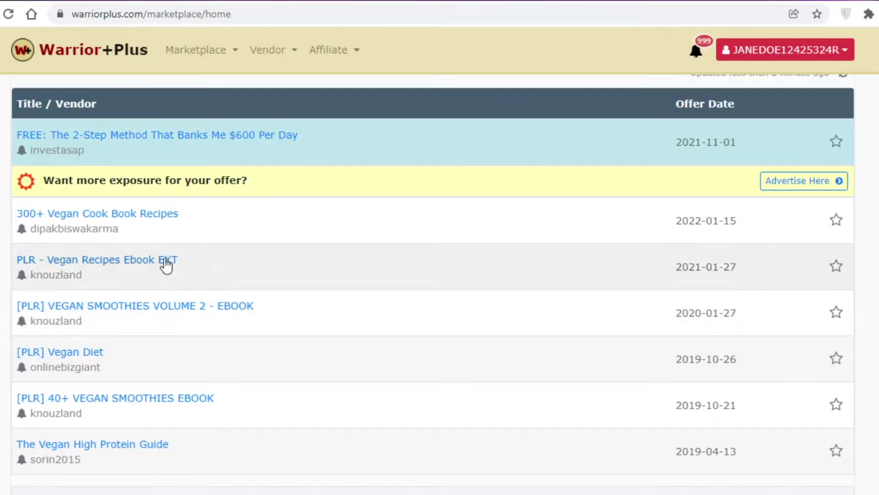
pyautogui.scroll(-3, 135, 204)
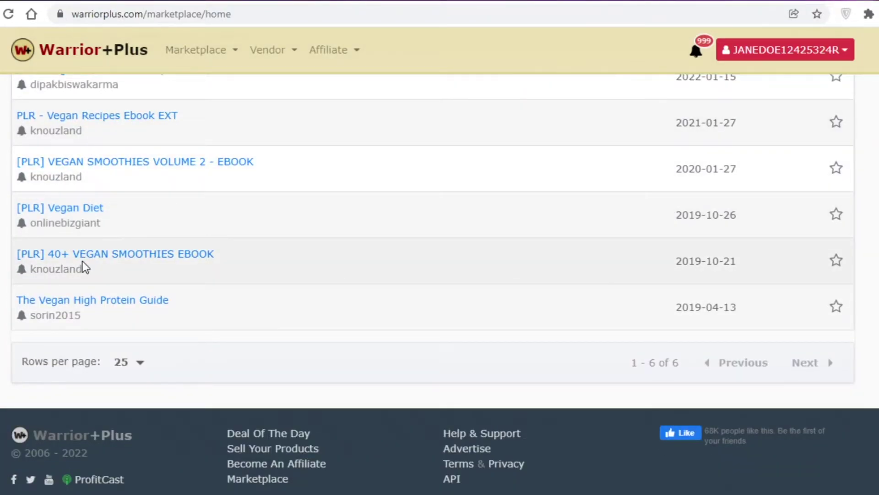
pyautogui.scroll(5, 80, 265)
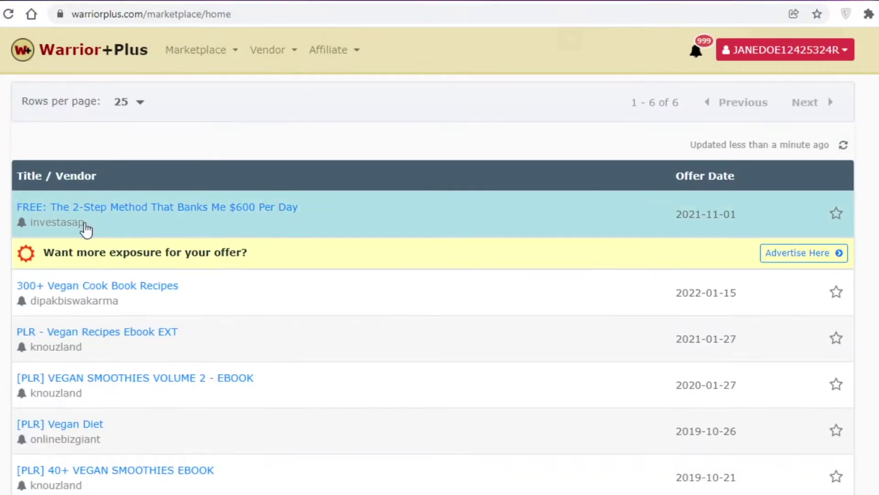
# View the 300+ Vegan Cook Book Recipes sales page on veganbasedcookbook.com, scrolling through it.
pyautogui.click(96, 290)
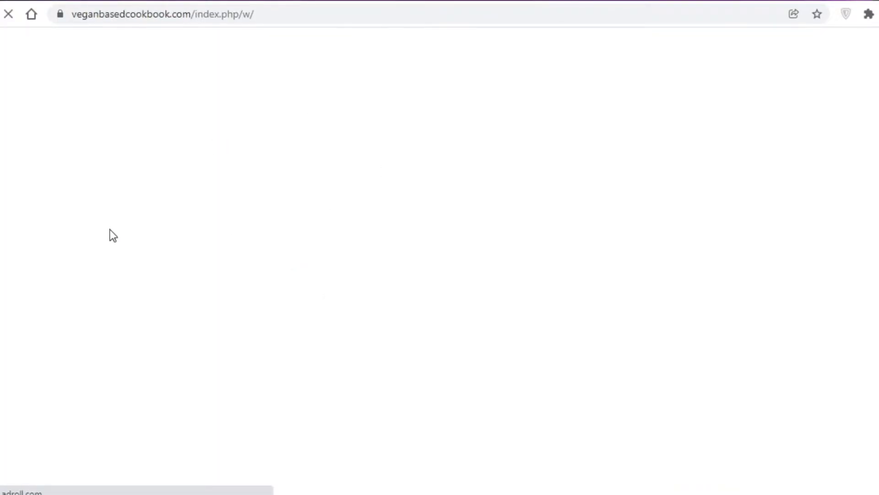
pyautogui.scroll(-15, 441, 186)
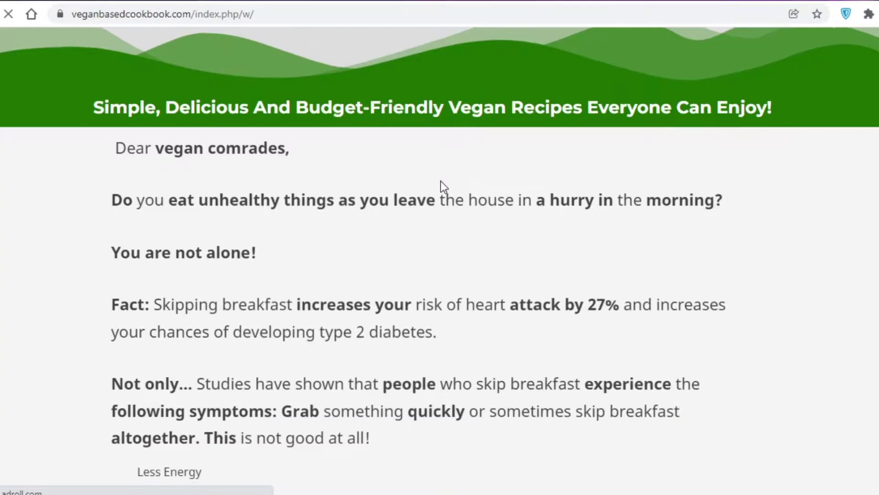
pyautogui.scroll(-20, 381, 176)
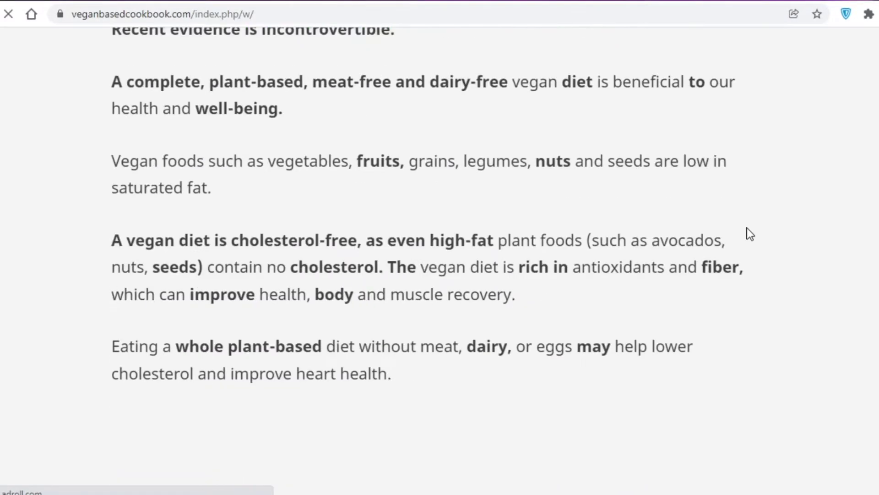
pyautogui.scroll(-20, 651, 291)
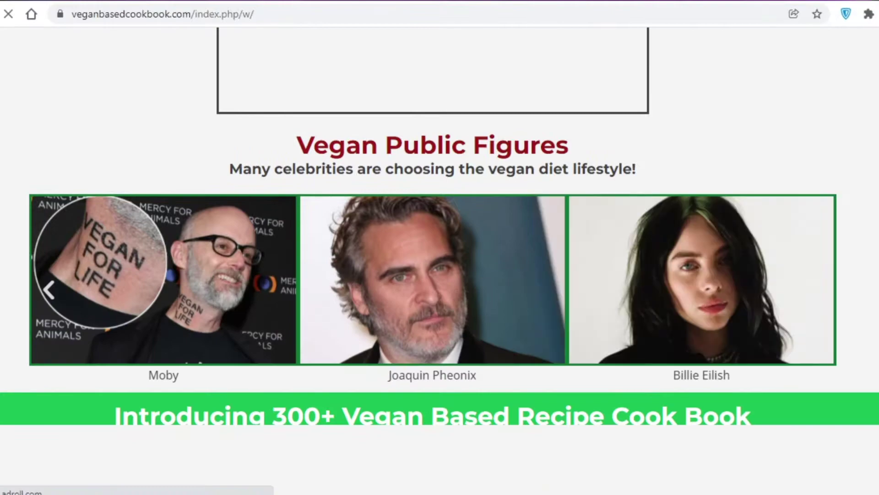
pyautogui.scroll(9, 433, 285)
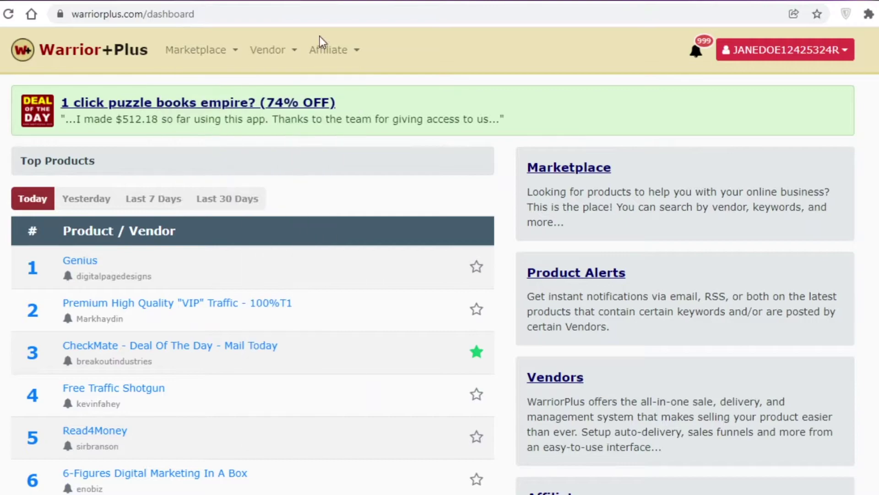
# Choose Affiliate > Offers from the navigation bar.
pyautogui.moveTo(326, 54)
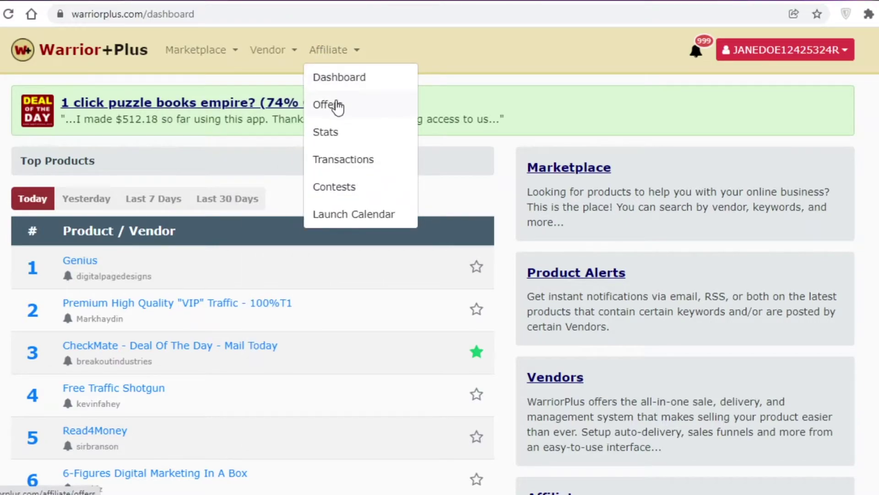
pyautogui.click(338, 107)
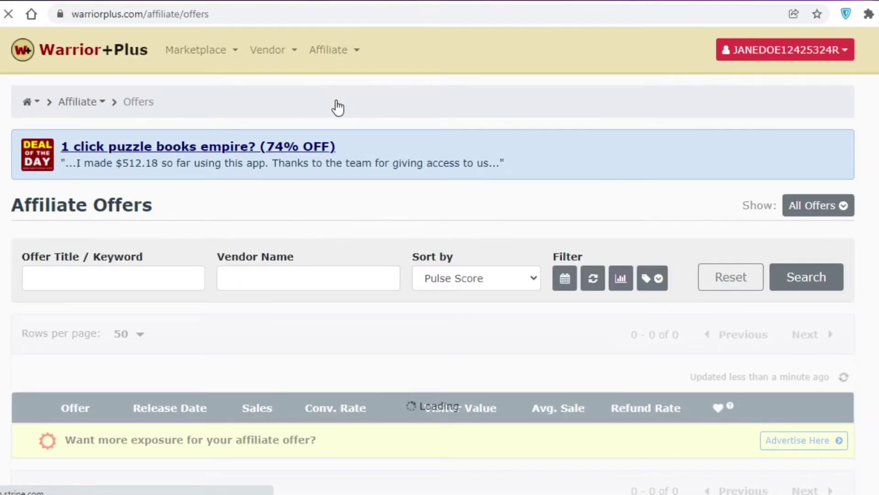
pyautogui.scroll(-3, 338, 106)
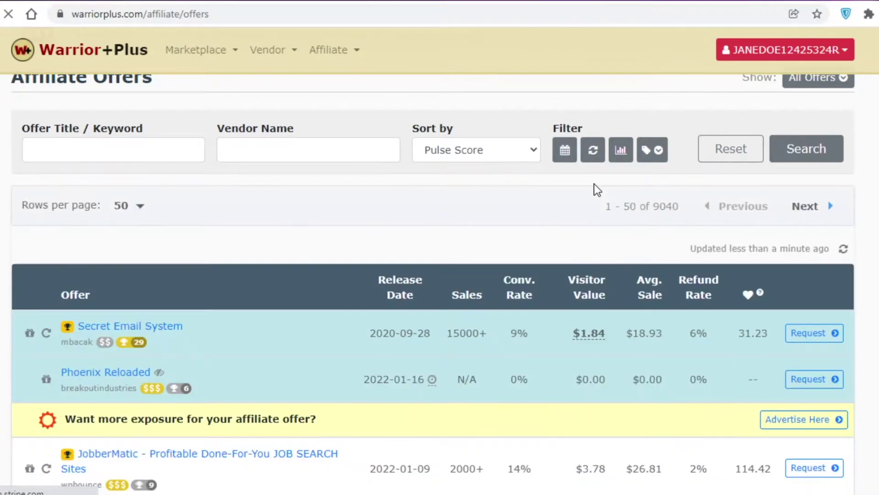
pyautogui.scroll(-8, 230, 290)
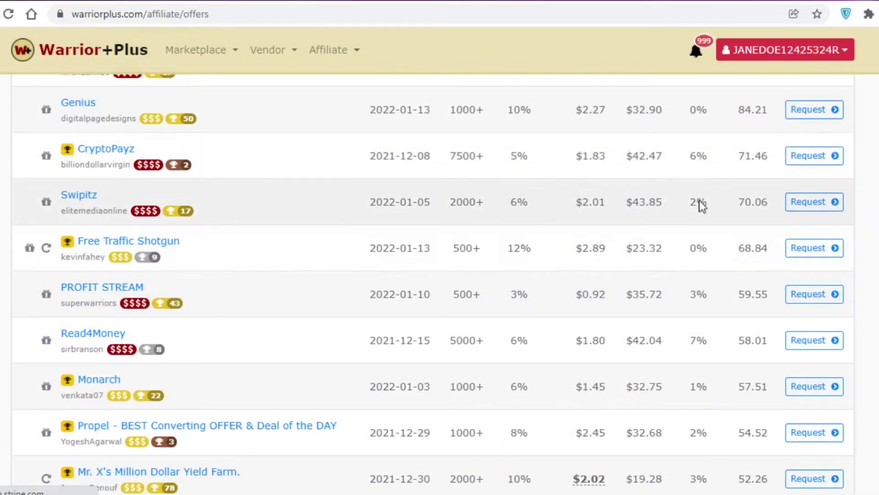
pyautogui.scroll(-9, 555, 301)
pyautogui.scroll(10, 557, 308)
pyautogui.scroll(10, 557, 308)
pyautogui.scroll(-5, 515, 268)
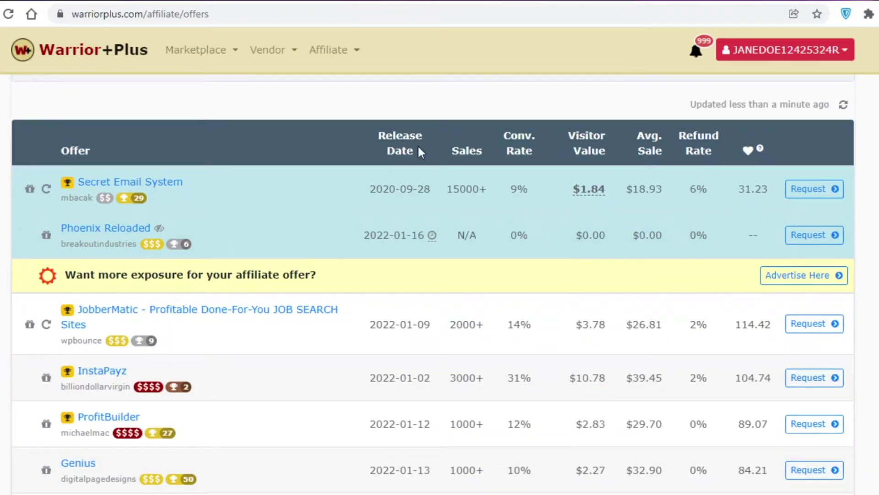
pyautogui.scroll(-4, 501, 144)
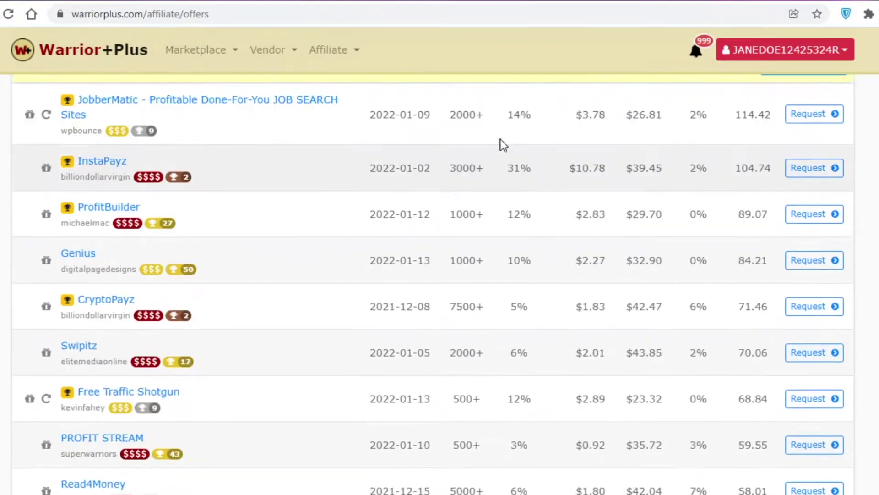
pyautogui.scroll(2, 525, 214)
pyautogui.scroll(2, 524, 214)
pyautogui.moveTo(508, 192); pyautogui.dragTo(545, 494)
pyautogui.scroll(15, 261, 210)
pyautogui.click(260, 210)
pyautogui.scroll(2, 261, 211)
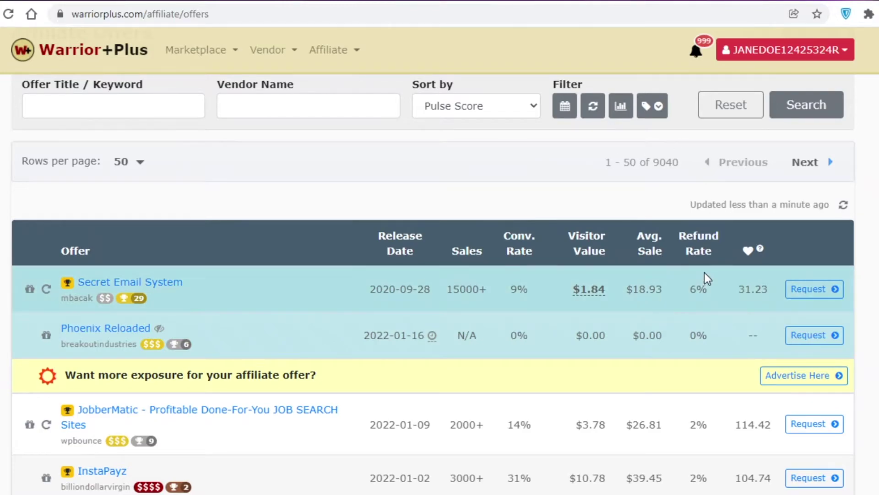
pyautogui.scroll(-8, 534, 313)
pyautogui.scroll(6, 526, 280)
pyautogui.scroll(-6, 521, 292)
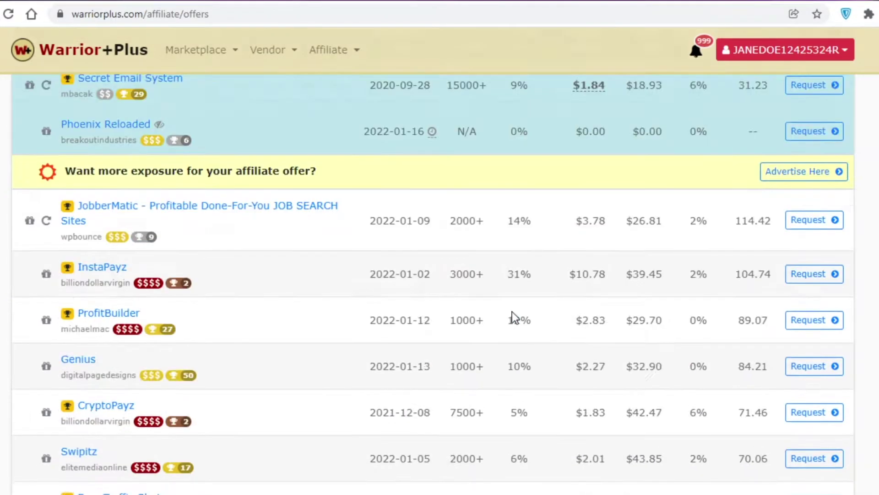
pyautogui.scroll(5, 516, 187)
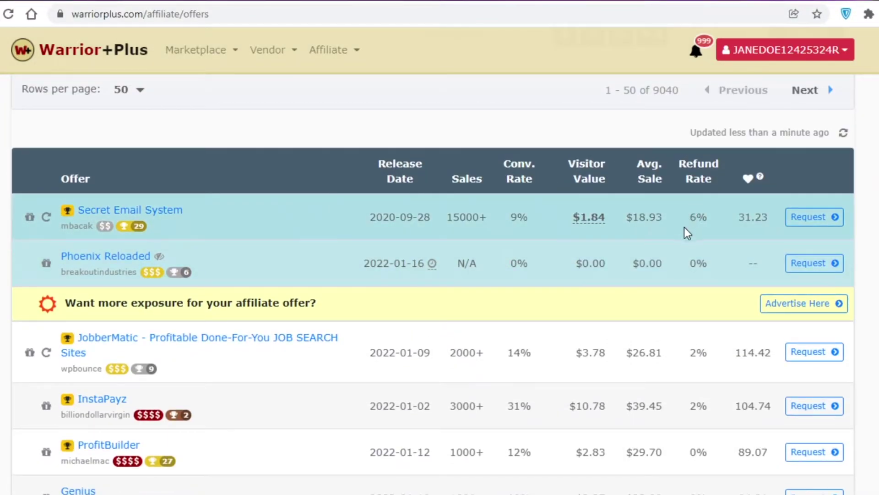
pyautogui.scroll(-4, 699, 317)
pyautogui.scroll(4, 699, 319)
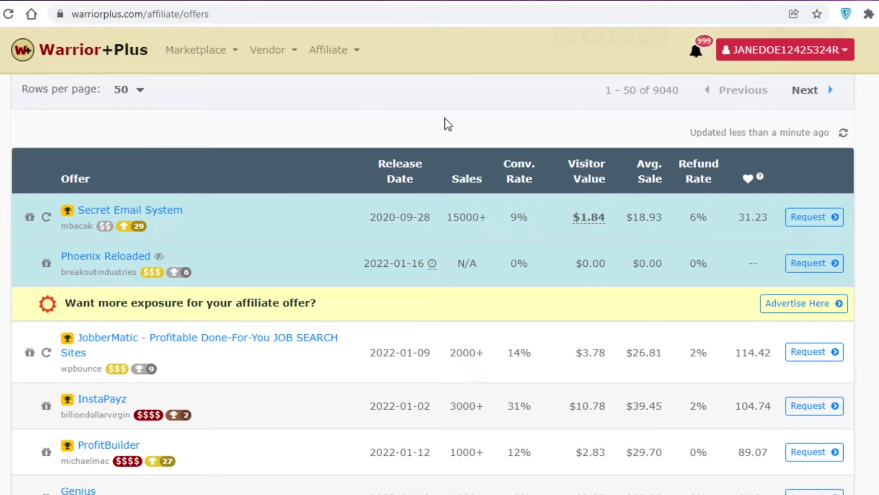
pyautogui.scroll(-3, 565, 183)
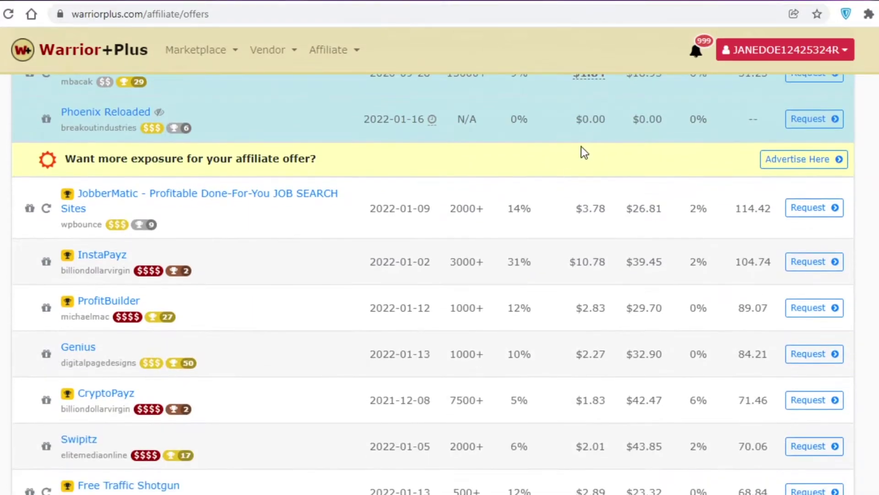
pyautogui.scroll(4, 584, 151)
pyautogui.moveTo(589, 304)
pyautogui.scroll(-3, 590, 306)
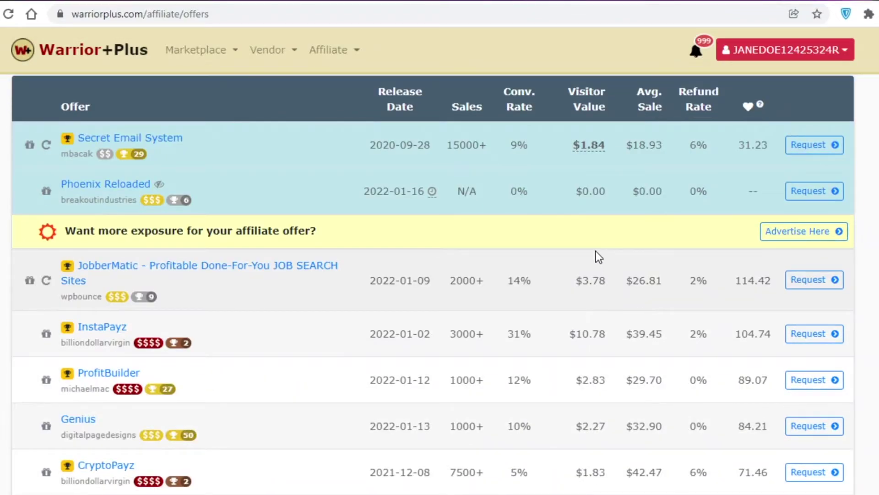
pyautogui.scroll(-2, 603, 236)
pyautogui.scroll(2, 603, 232)
pyautogui.scroll(-6, 578, 115)
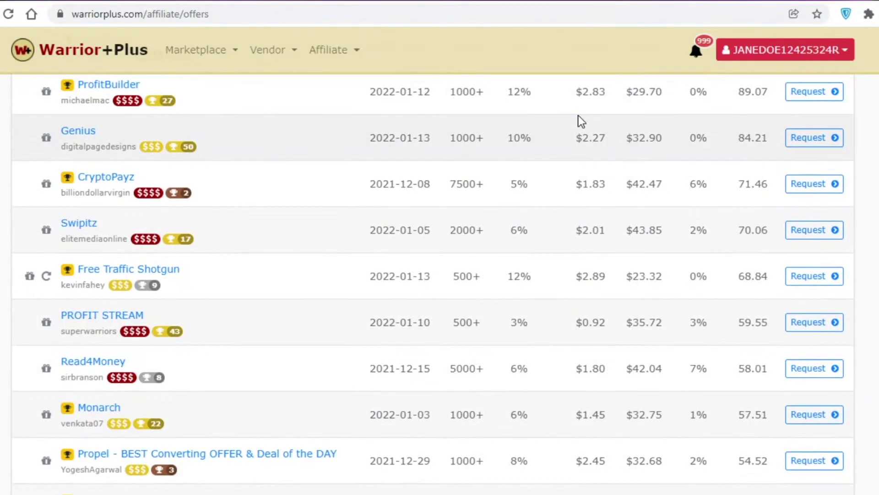
pyautogui.scroll(-8, 583, 218)
pyautogui.scroll(-15, 591, 206)
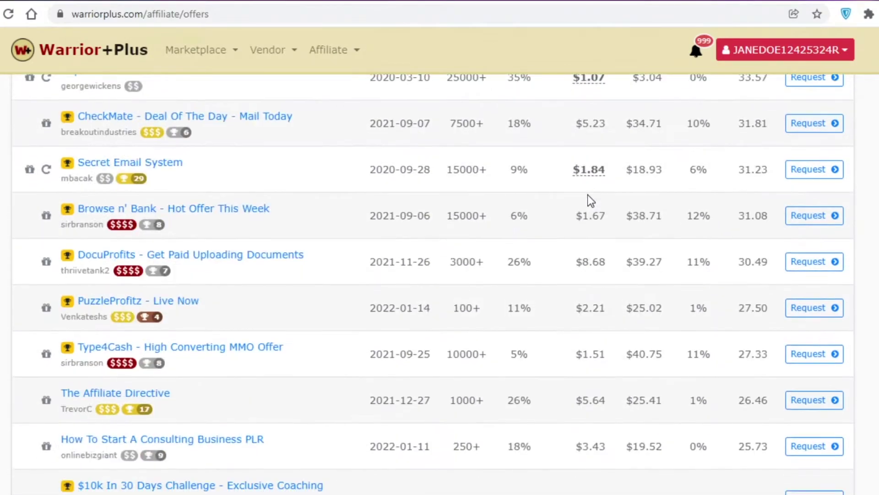
pyautogui.scroll(-5, 587, 196)
pyautogui.scroll(20, 590, 188)
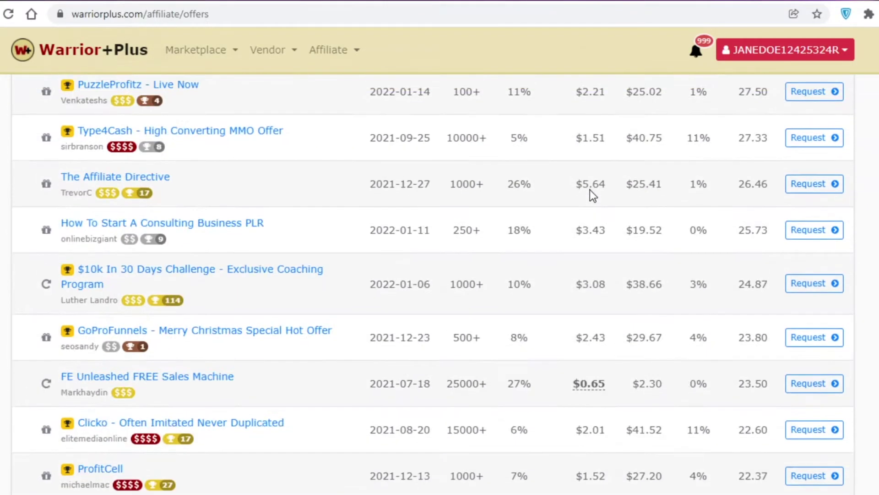
pyautogui.scroll(-9, 586, 190)
pyautogui.scroll(6, 586, 194)
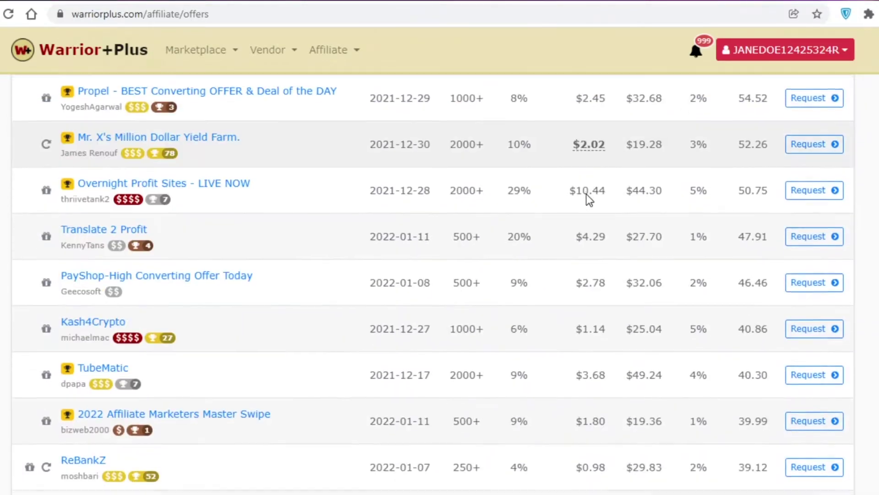
pyautogui.scroll(-6, 586, 193)
pyautogui.scroll(-5, 587, 195)
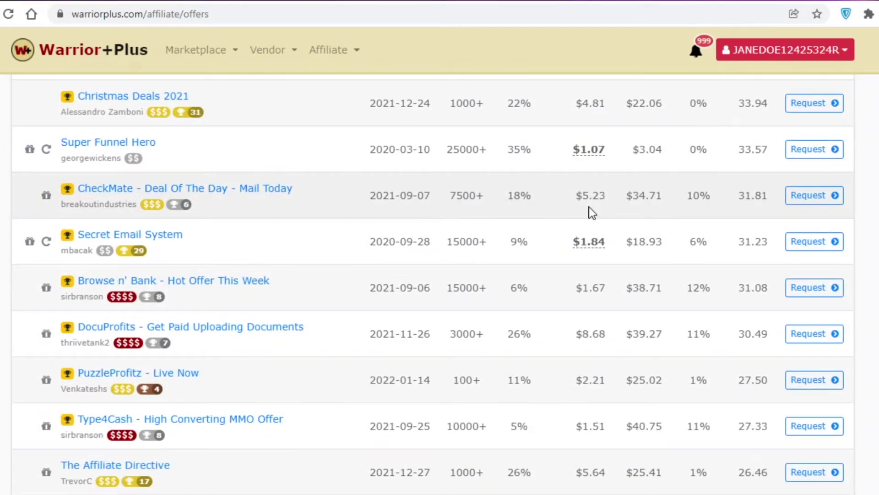
pyautogui.scroll(-10, 591, 206)
pyautogui.scroll(-8, 594, 187)
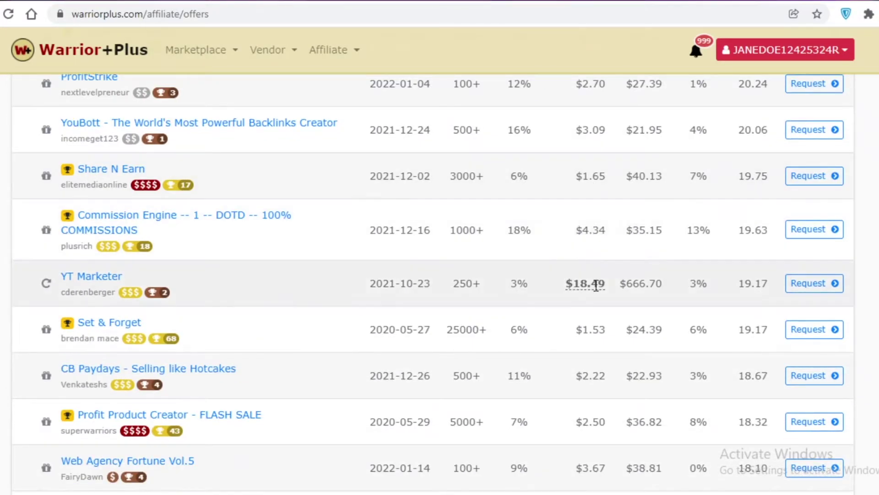
pyautogui.moveTo(596, 287)
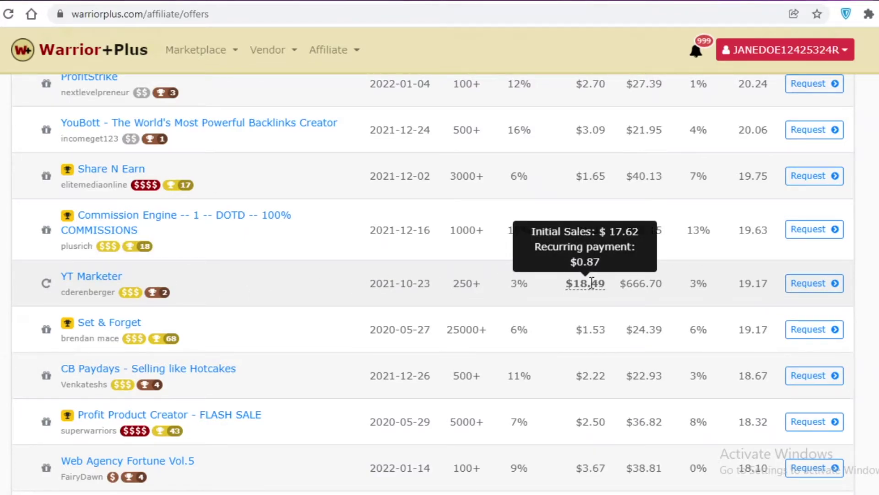
pyautogui.scroll(-1, 555, 314)
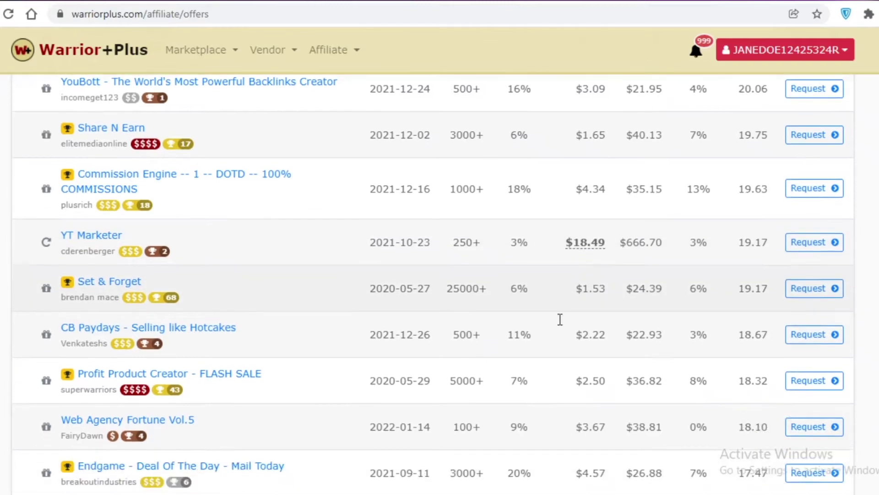
pyautogui.scroll(6, 540, 323)
pyautogui.scroll(8, 608, 265)
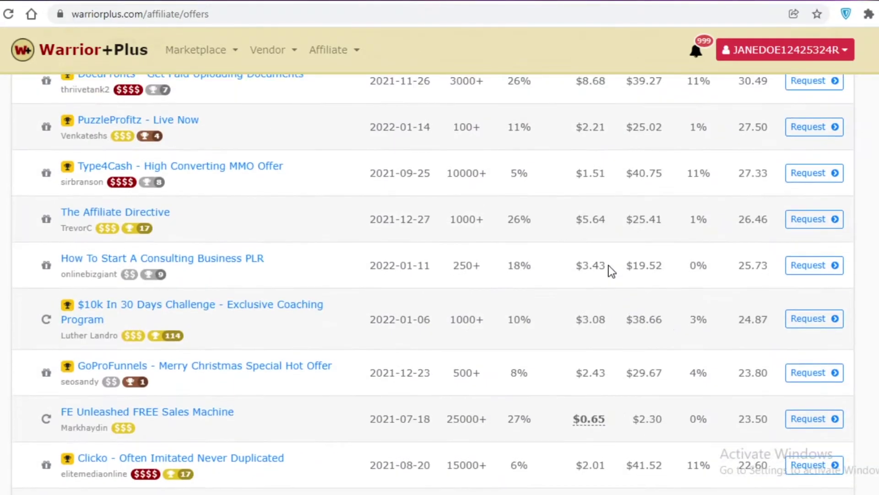
pyautogui.scroll(12, 564, 376)
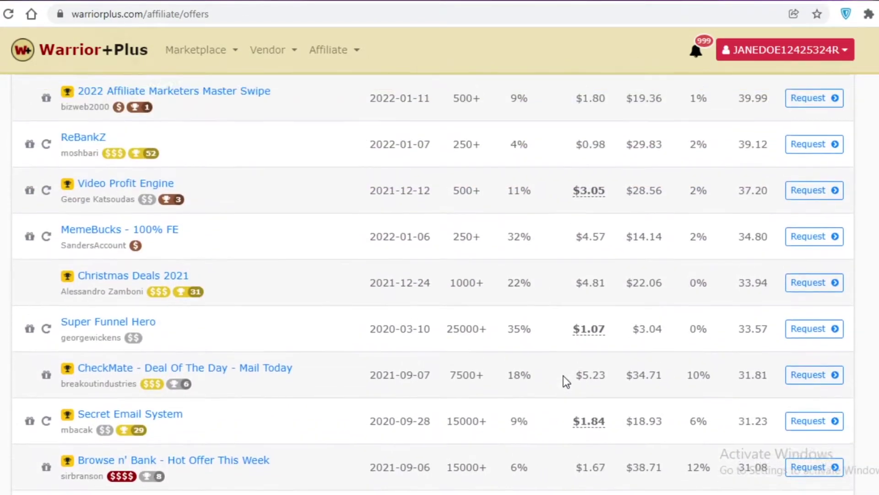
pyautogui.scroll(20, 566, 365)
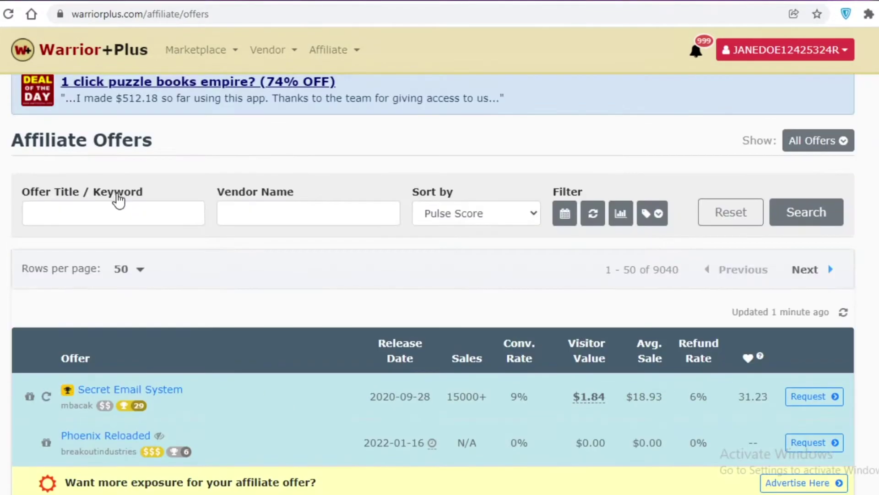
# Search the affiliate offers for the keyword 'clothing'.
pyautogui.click(167, 217)
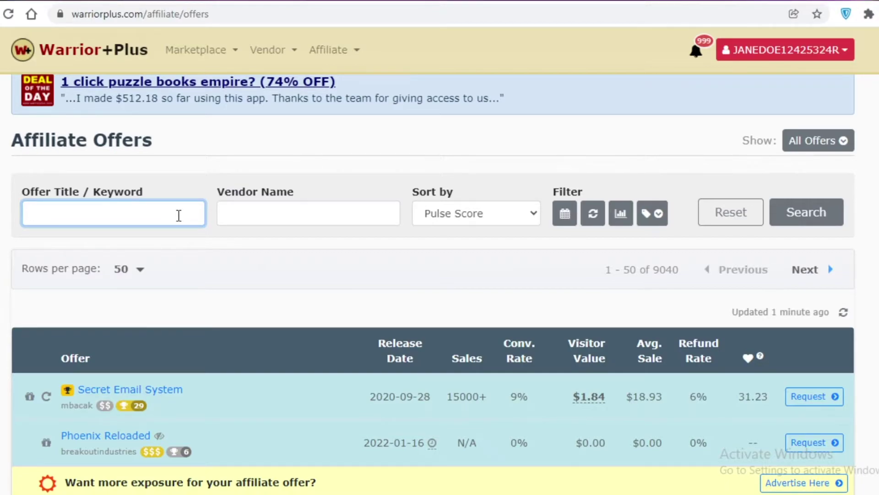
pyautogui.write('clothing')
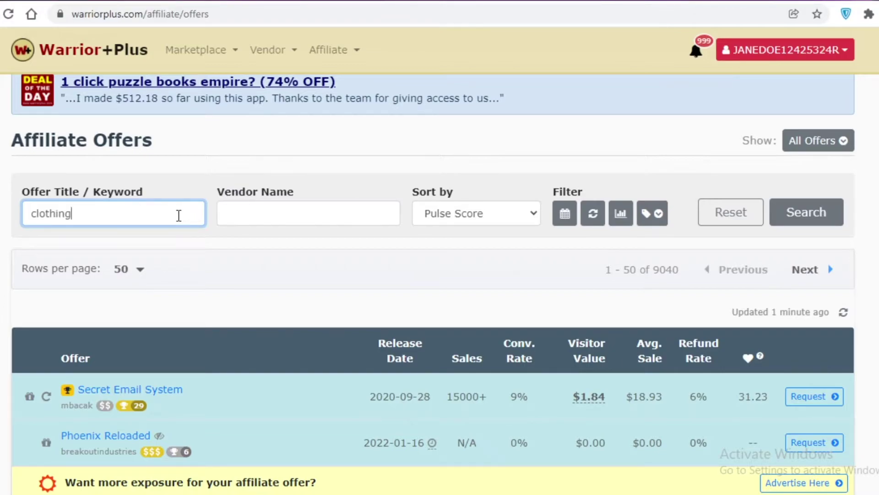
pyautogui.press('Return')
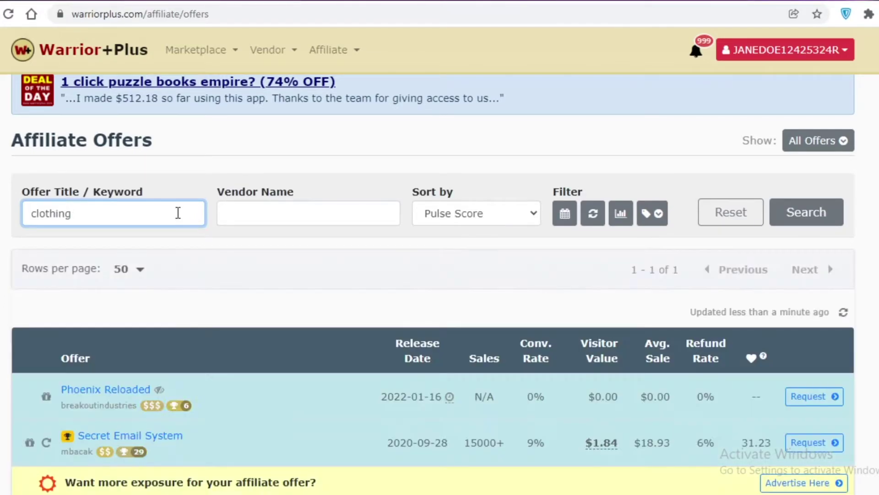
pyautogui.scroll(-5, 188, 266)
pyautogui.scroll(5, 188, 264)
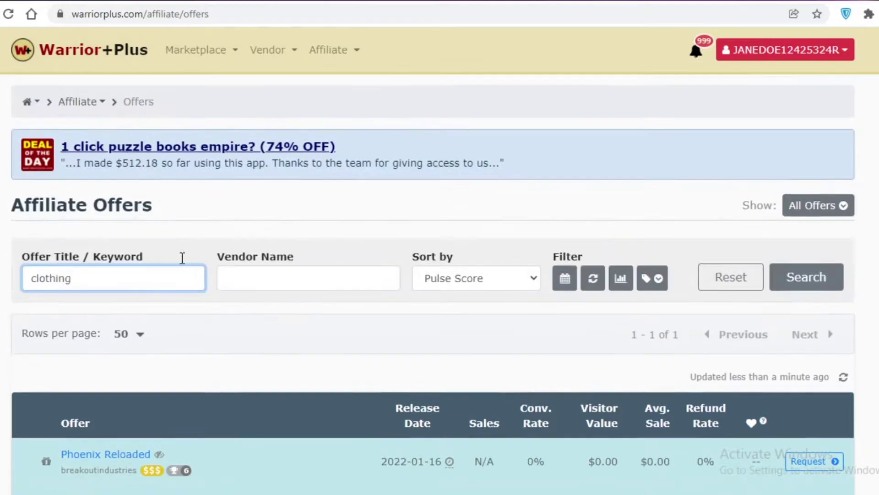
# Replace the keyword with 'fashion' and review the two matching offers.
pyautogui.doubleClick(112, 275)
pyautogui.write('fashion')
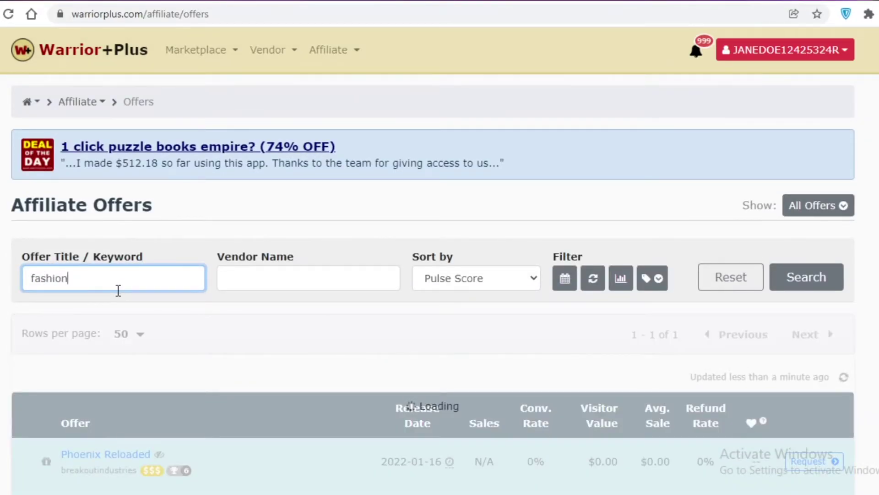
pyautogui.scroll(-5, 119, 290)
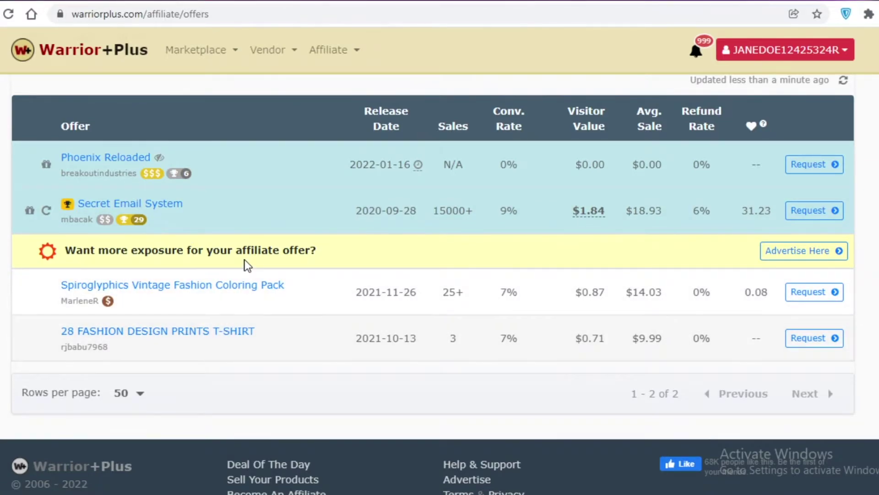
pyautogui.scroll(-1, 624, 241)
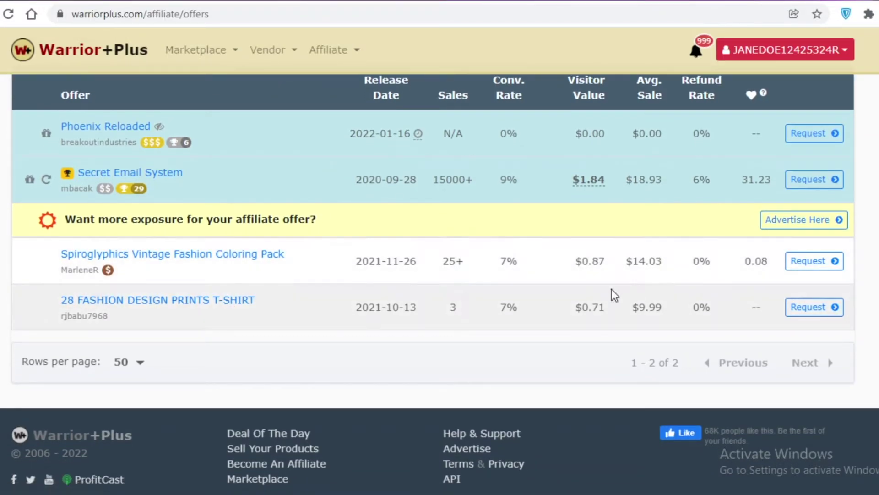
pyautogui.scroll(2, 337, 276)
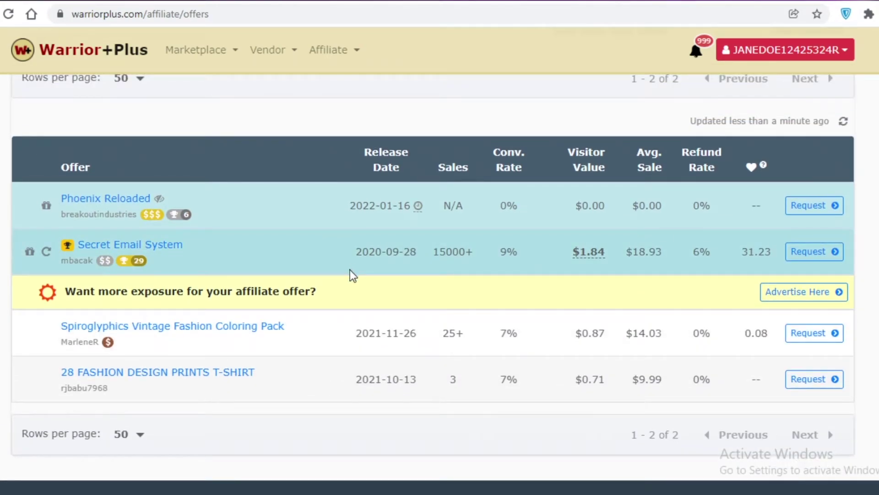
# Clear the 'fashion' keyword and sort all affiliate offers by Conv. Rate.
pyautogui.scroll(5, 124, 240)
pyautogui.doubleClick(123, 240)
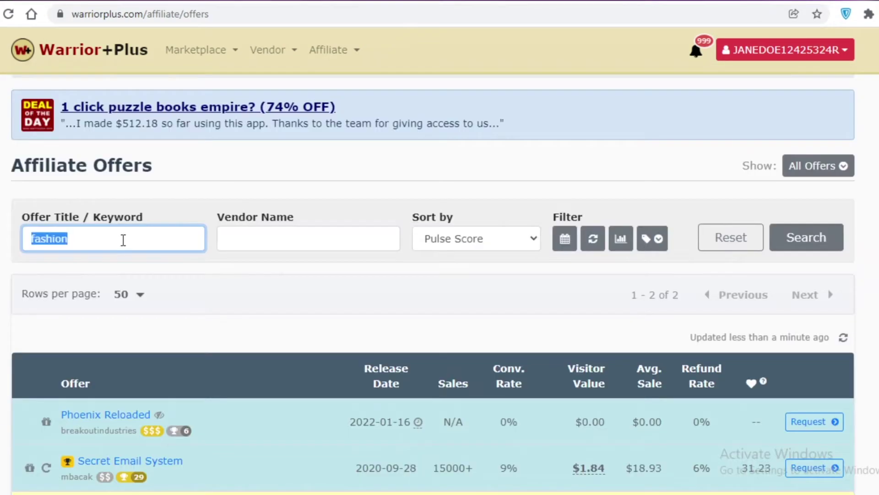
pyautogui.press('BackSpace')
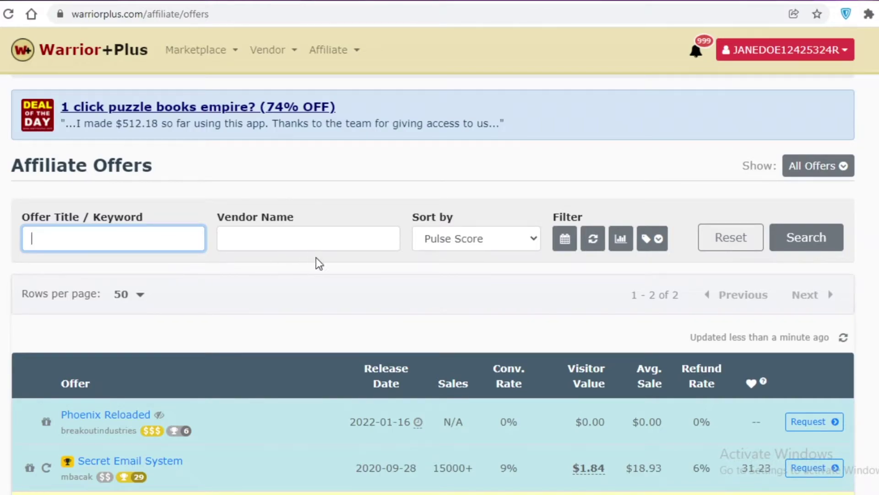
pyautogui.click(493, 246)
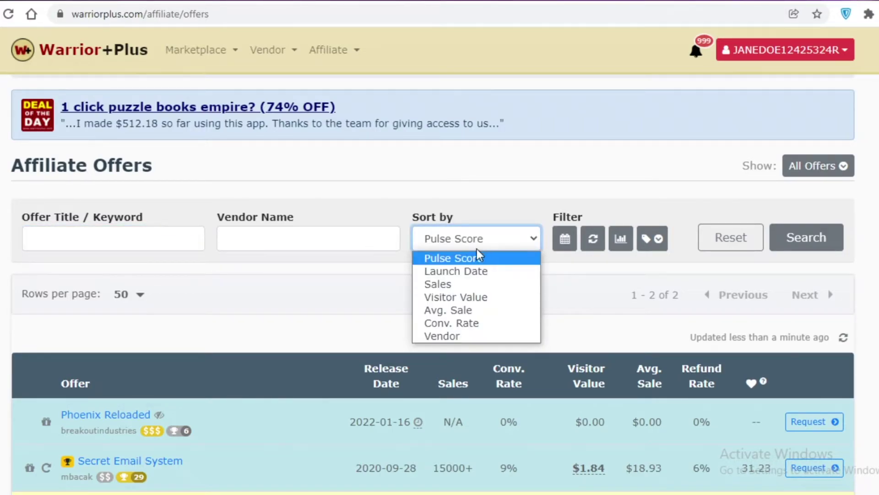
pyautogui.click(449, 323)
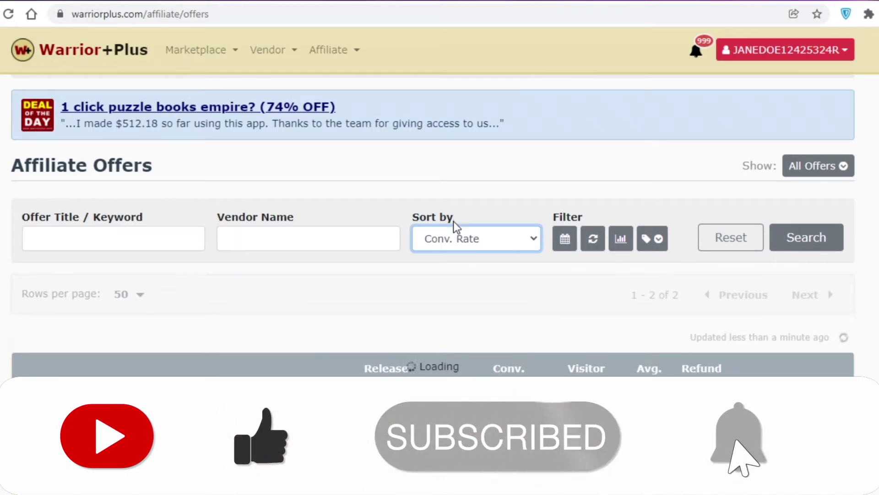
pyautogui.scroll(-6, 317, 262)
pyautogui.scroll(7, 306, 259)
pyautogui.scroll(-7, 460, 281)
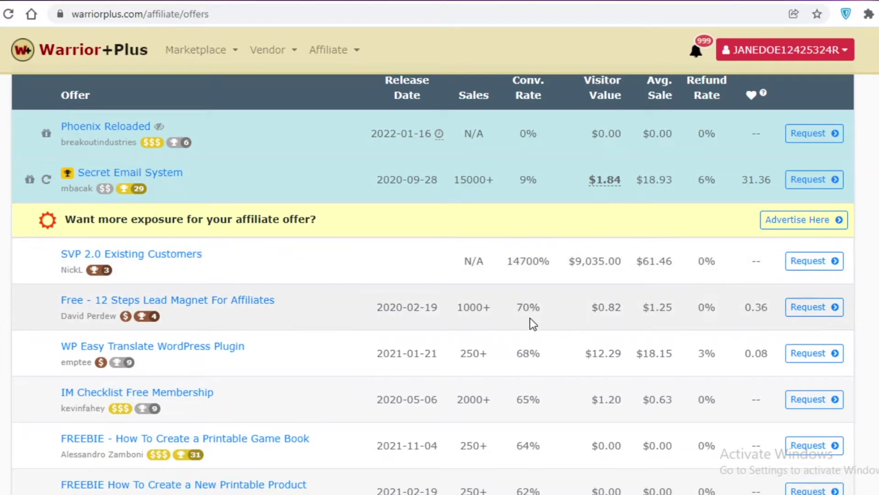
pyautogui.scroll(-2, 524, 302)
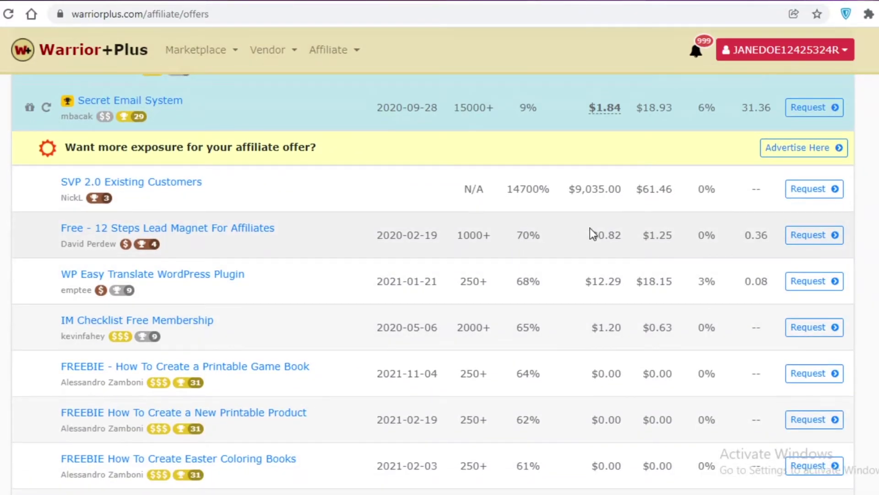
# Open the Free - 12 Steps Lead Magnet offer and view its Funnel Map and Products.
pyautogui.click(809, 235)
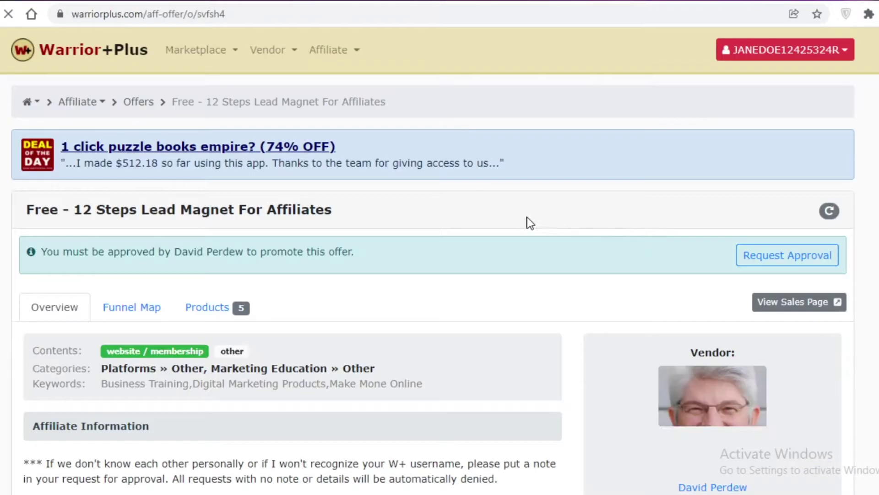
pyautogui.scroll(-5, 412, 211)
pyautogui.scroll(-7, 116, 262)
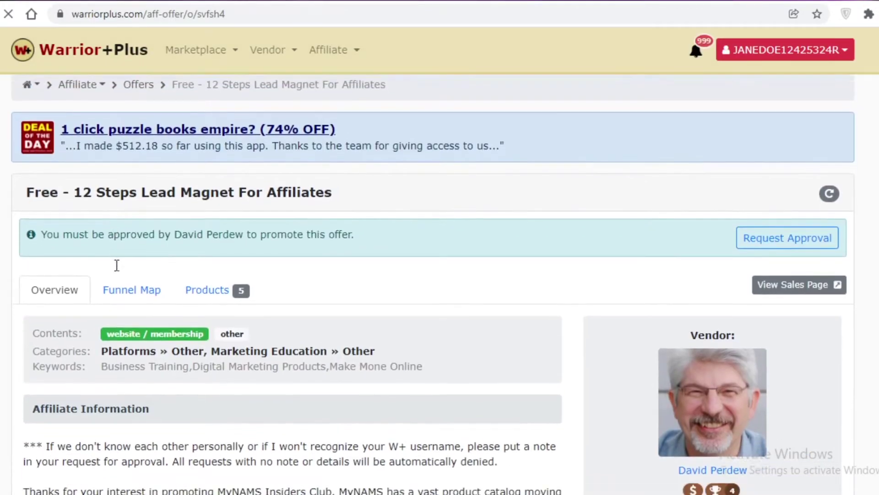
pyautogui.scroll(5, 183, 265)
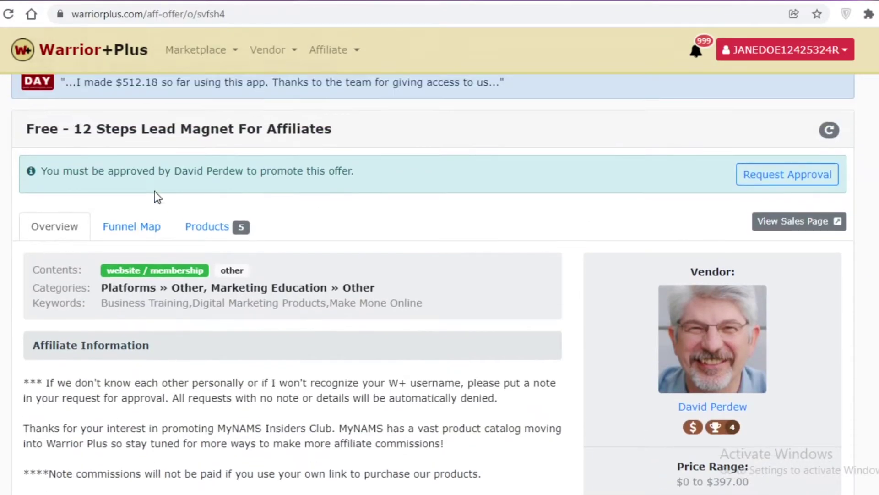
pyautogui.click(123, 242)
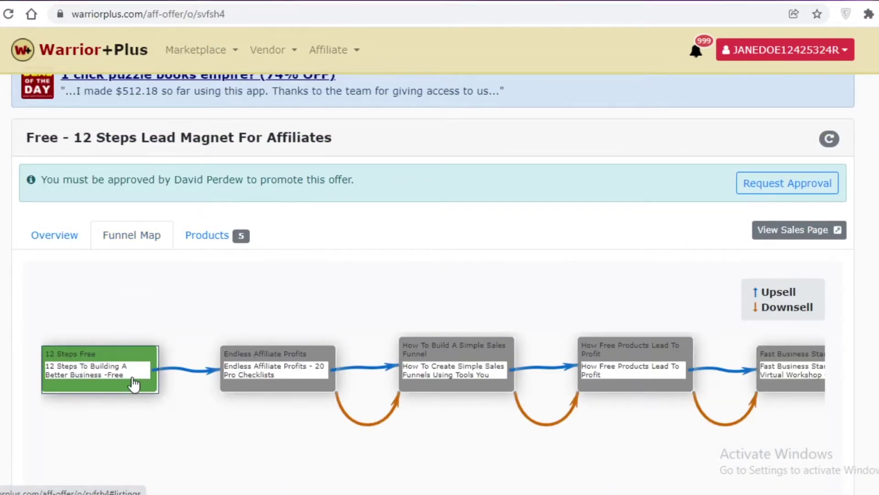
pyautogui.click(225, 233)
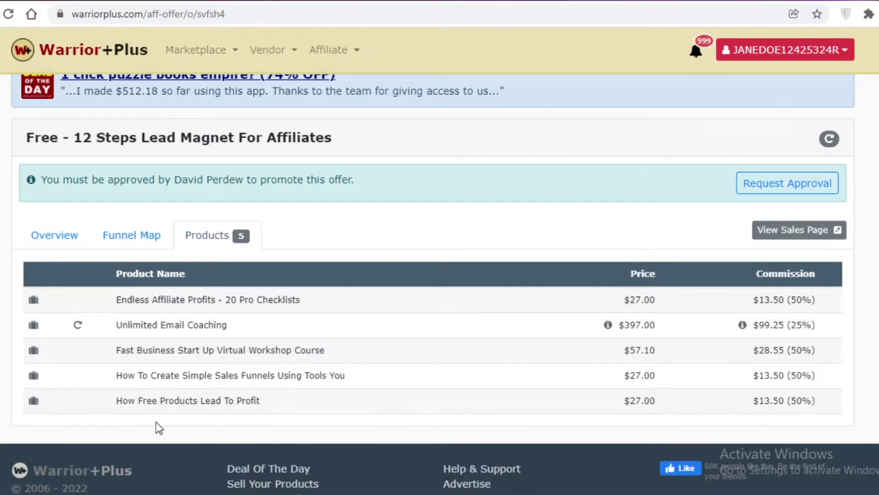
# Request approval for the offer, then return to the affiliate offers list.
pyautogui.scroll(2, 128, 268)
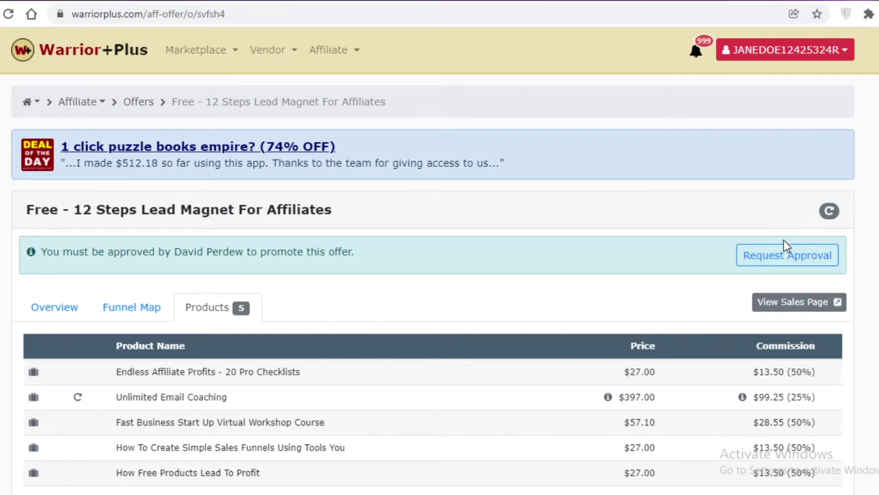
pyautogui.click(762, 249)
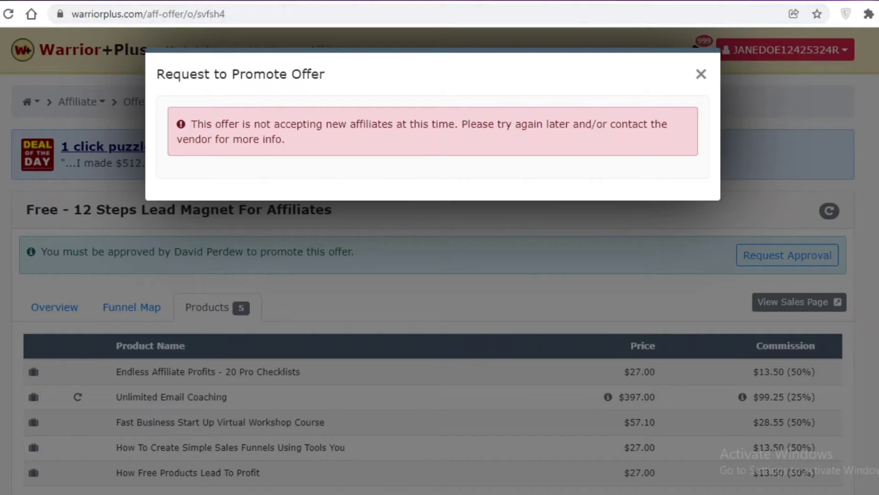
pyautogui.hotkey('alt', 'Left')
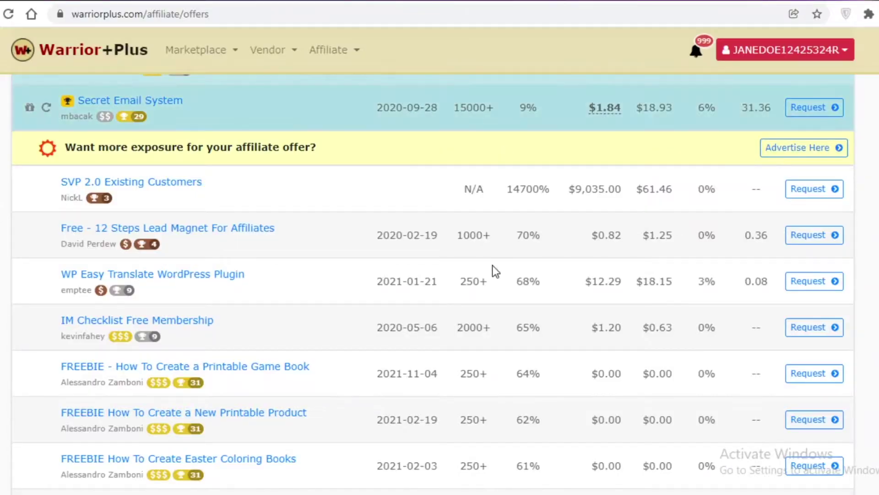
# Go to the second page of offers, showing 51–100 of 9040.
pyautogui.scroll(-15, 493, 265)
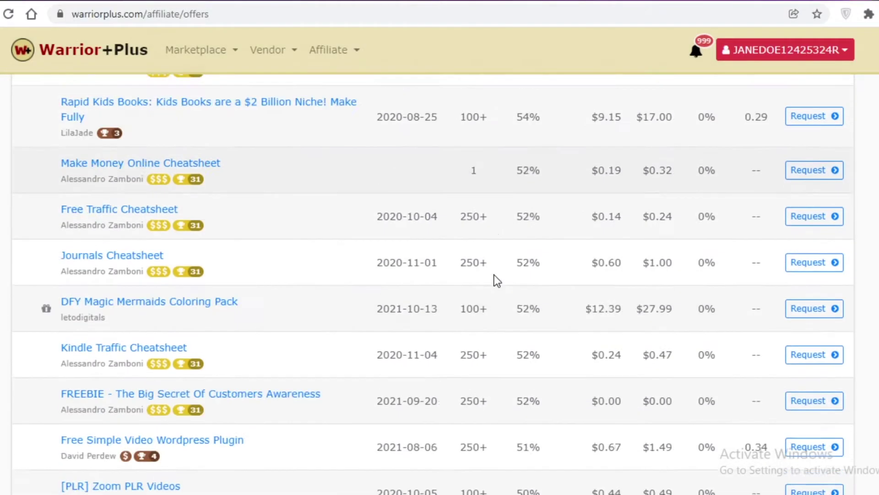
pyautogui.scroll(-10, 494, 274)
pyautogui.click(802, 369)
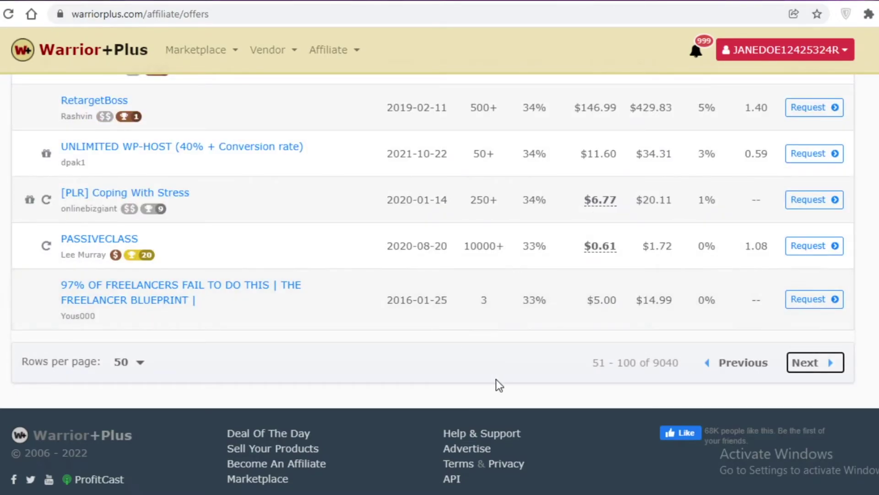
# Open the UNLIMITED WP-HOST (40% + Conversion rate) offer page.
pyautogui.scroll(15, 498, 399)
pyautogui.scroll(-15, 502, 408)
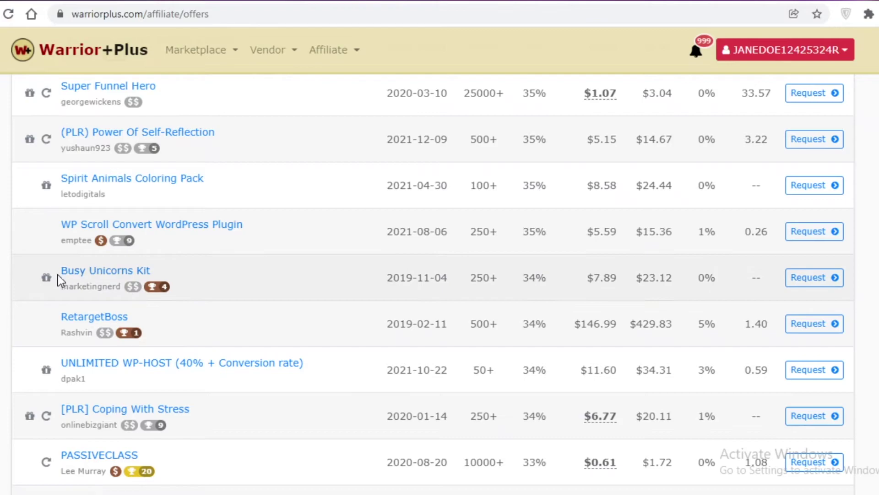
pyautogui.scroll(-5, 362, 328)
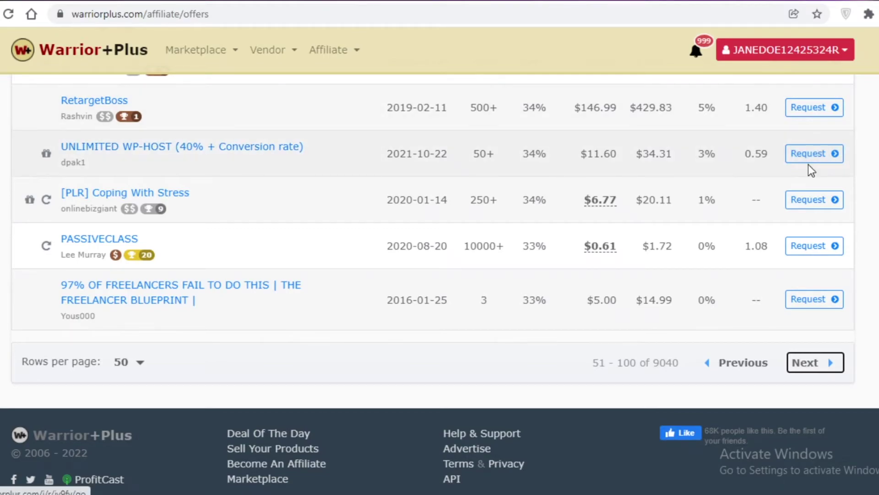
pyautogui.click(810, 155)
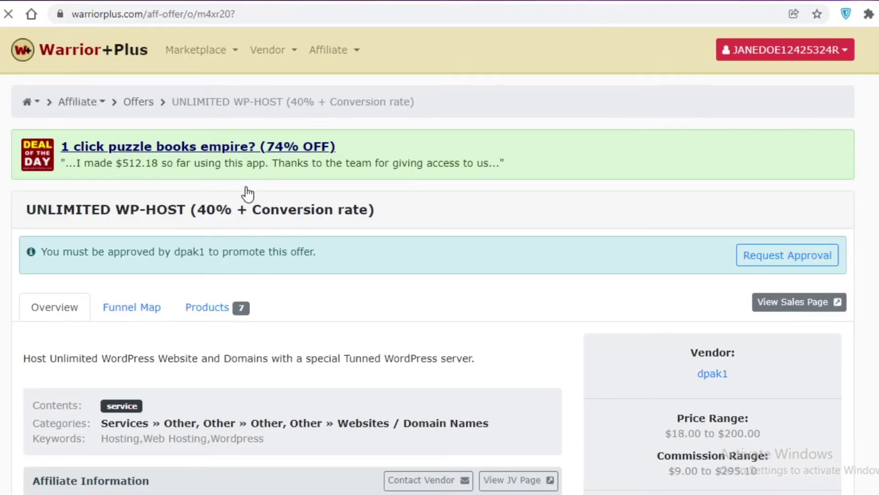
# Request approval to promote UNLIMITED WP-HOST without notes, then dismiss the success message.
pyautogui.scroll(-5, 243, 289)
pyautogui.scroll(5, 241, 275)
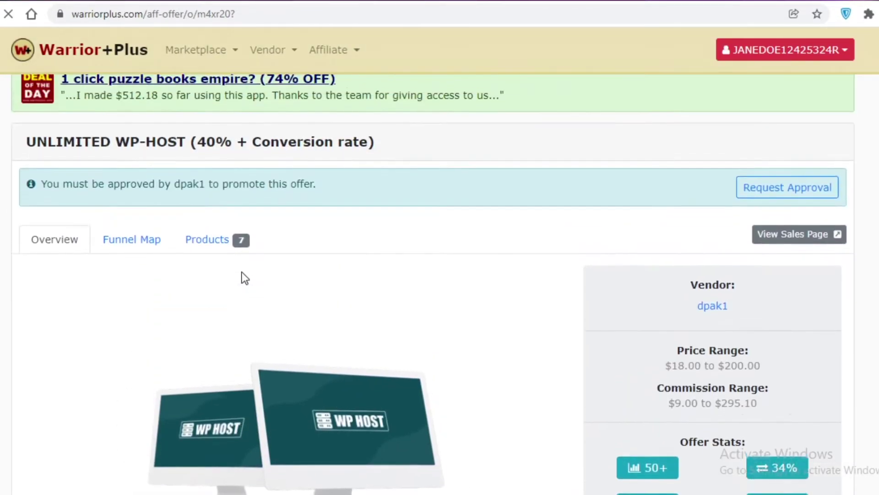
pyautogui.click(783, 257)
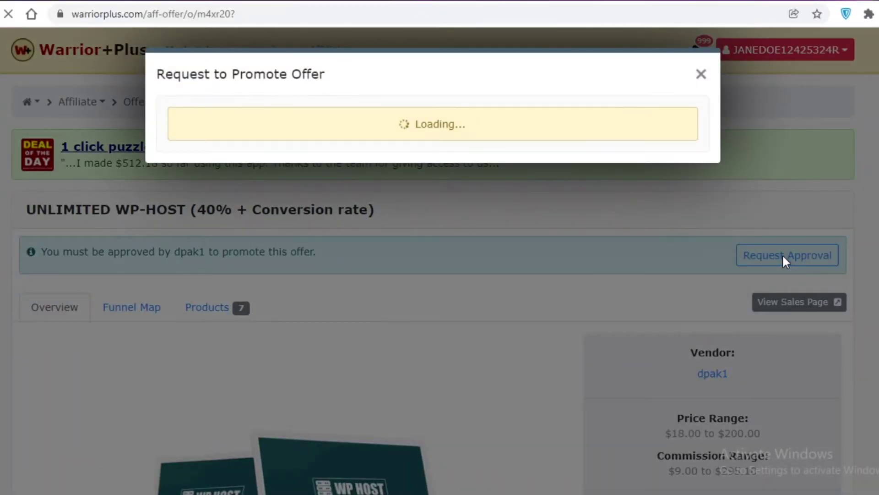
pyautogui.click(259, 173)
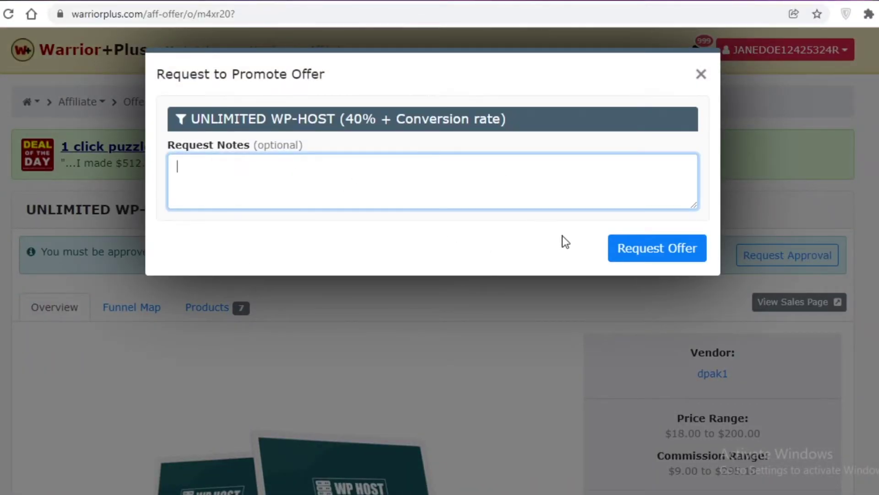
pyautogui.click(657, 247)
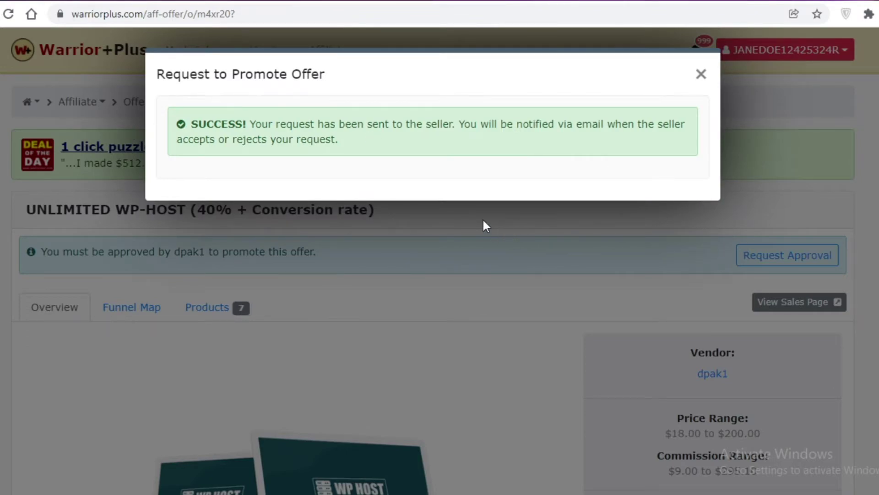
pyautogui.click(700, 74)
pyautogui.scroll(-3, 77, 284)
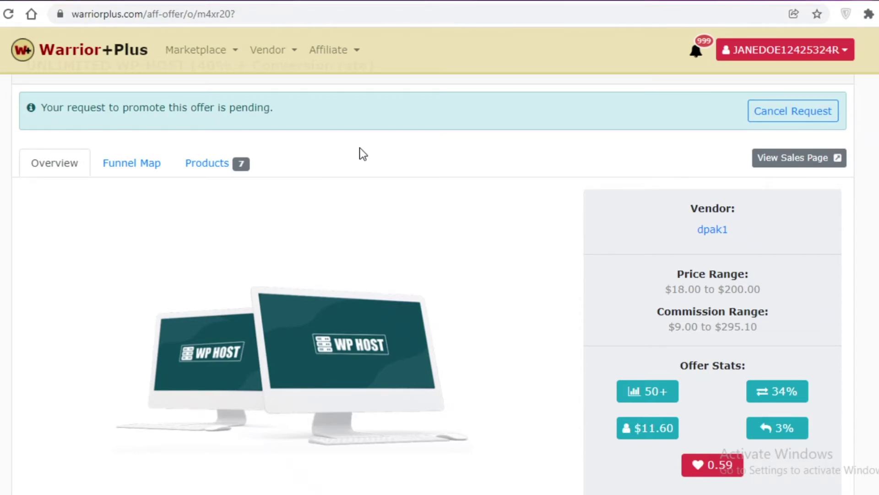
# Return to the top of the Affiliate Offers list (51–100 of 9040) and reveal the Affiliate menu.
pyautogui.hotkey('alt', 'Left')
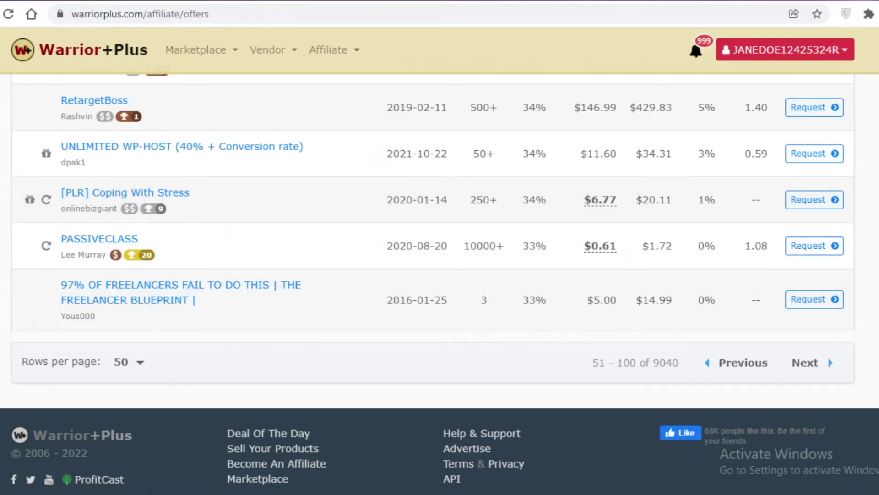
pyautogui.scroll(6, 186, 206)
pyautogui.scroll(20, 395, 284)
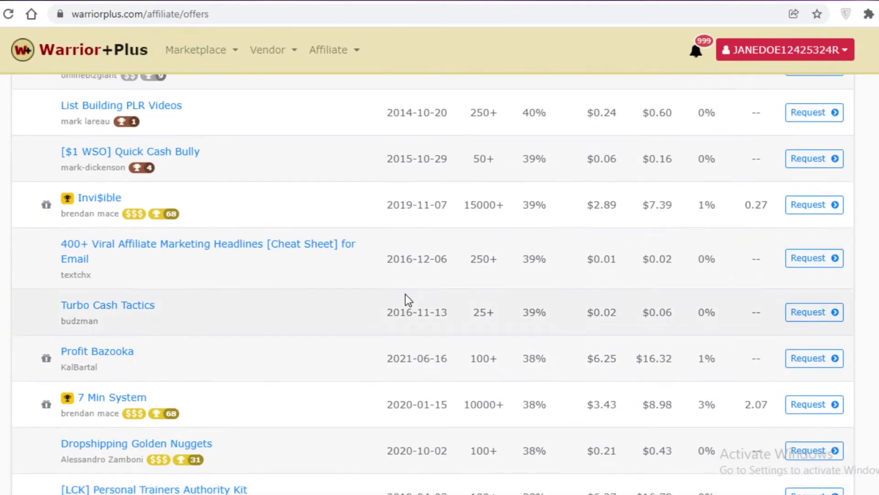
pyautogui.scroll(20, 407, 298)
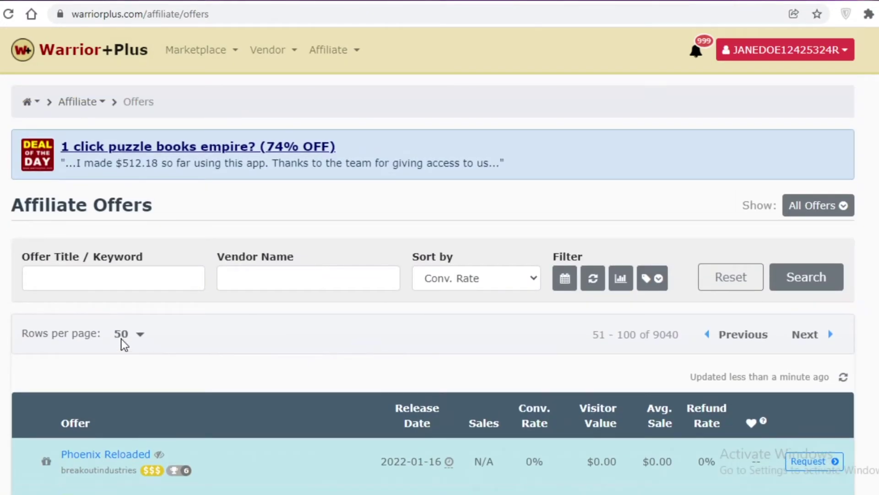
pyautogui.click(108, 282)
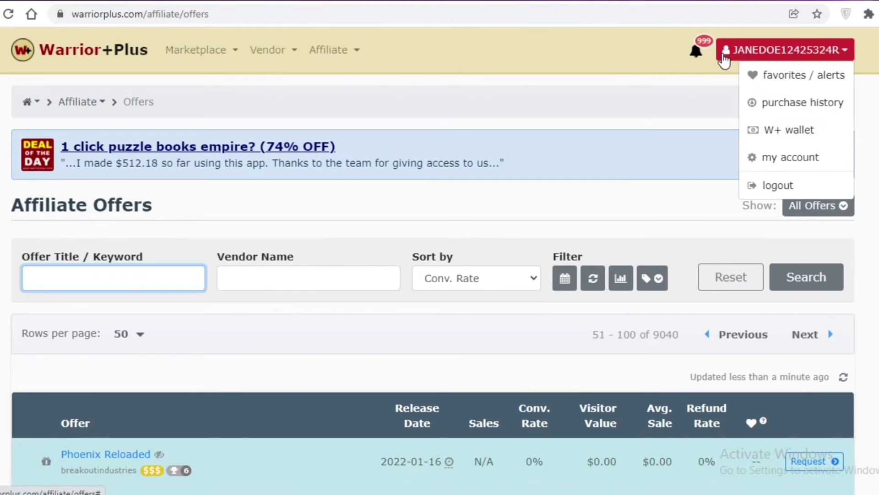
pyautogui.moveTo(344, 58)
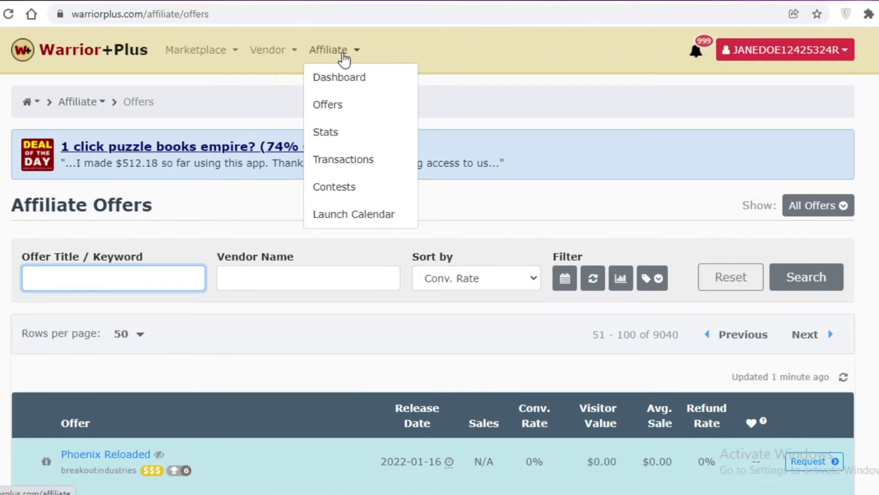
pyautogui.click(338, 133)
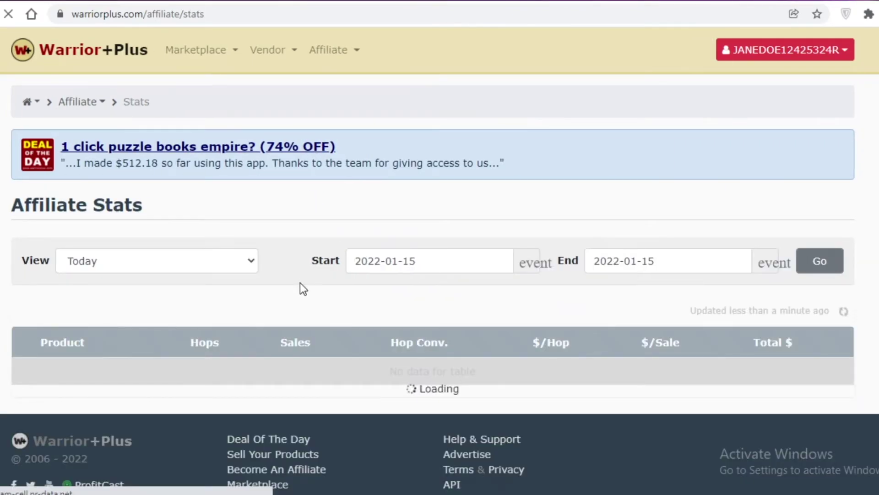
pyautogui.click(338, 50)
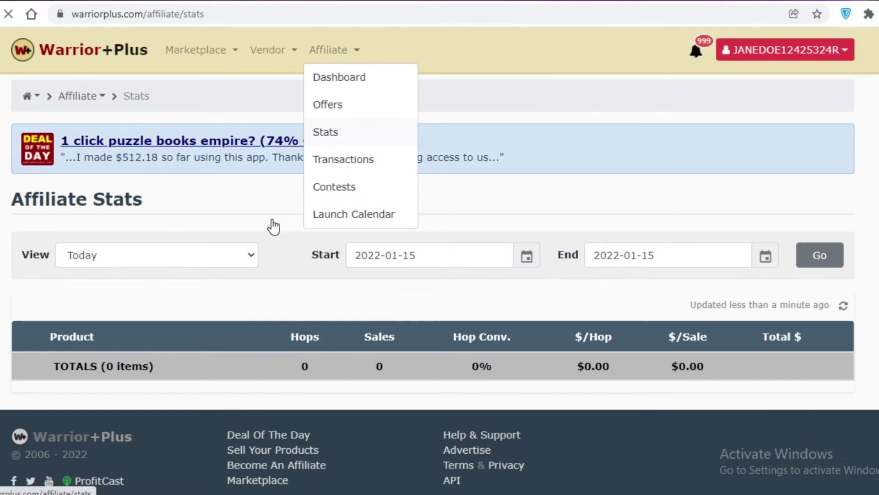
pyautogui.click(93, 289)
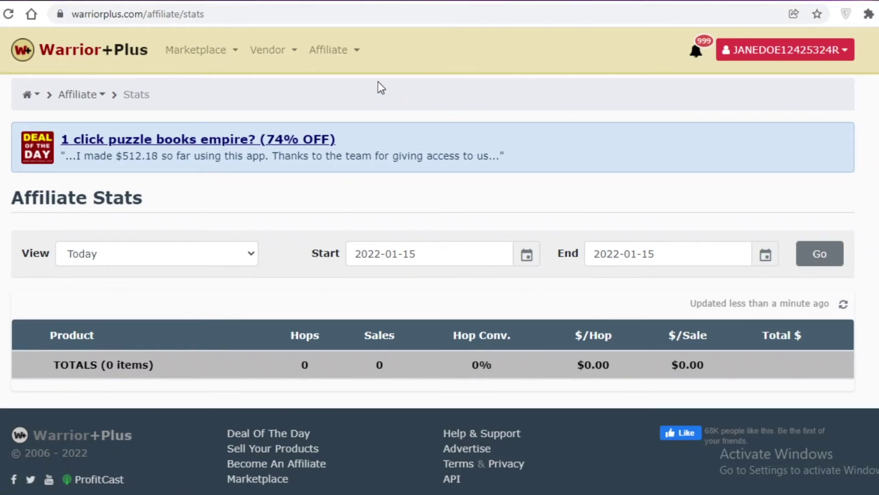
pyautogui.click(357, 52)
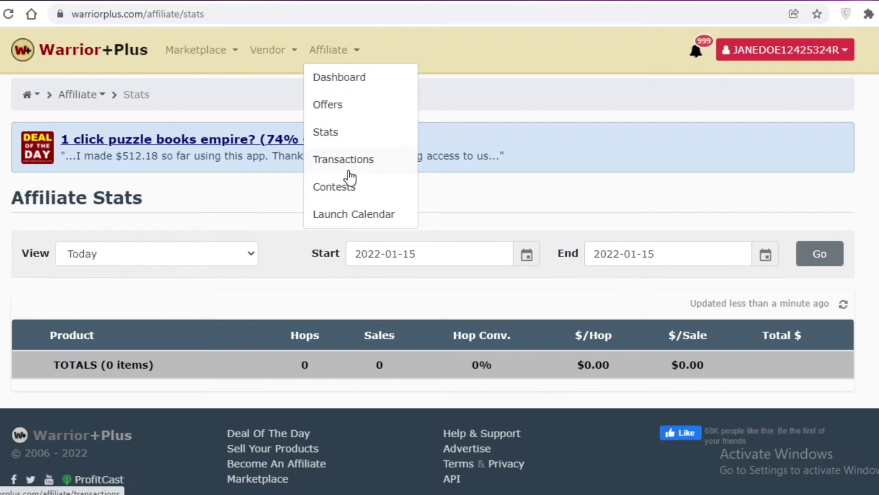
# Review Affiliate Transactions for 2021-12-17 to 2022-01-15: 0 items and $0.00 commission.
pyautogui.click(359, 160)
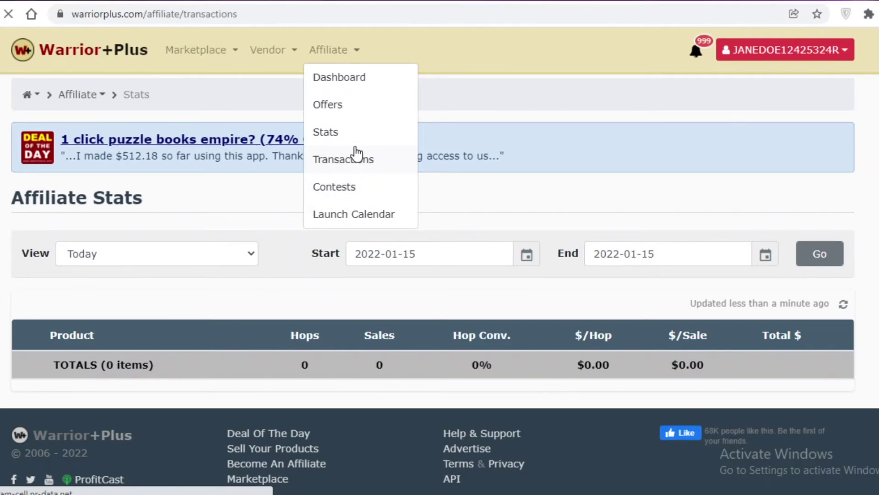
pyautogui.scroll(-4, 323, 252)
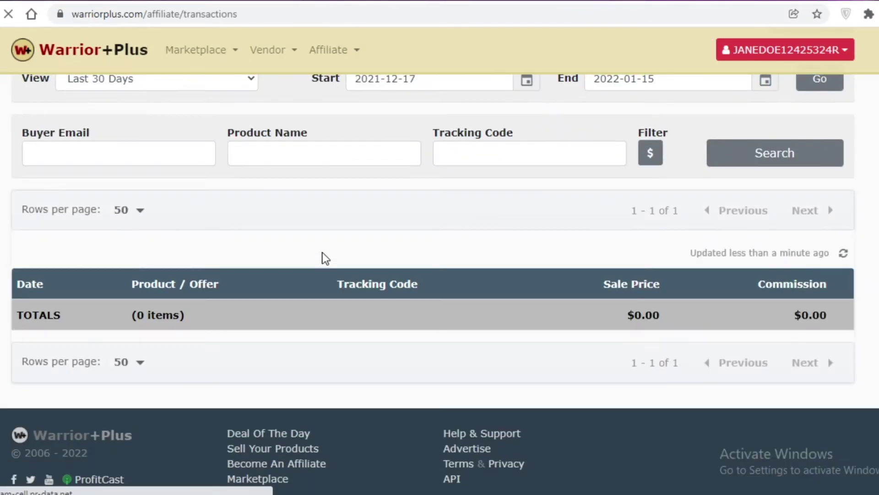
pyautogui.scroll(4, 288, 251)
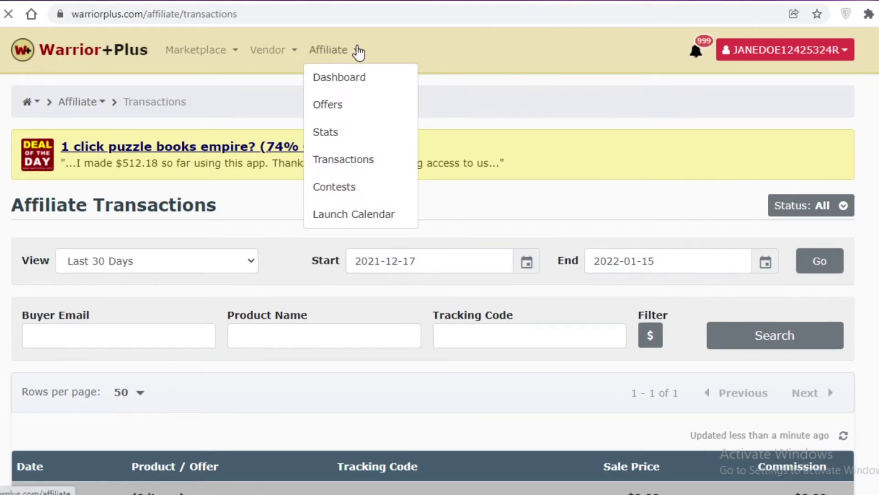
pyautogui.scroll(-1, 755, 182)
pyautogui.scroll(1, 298, 224)
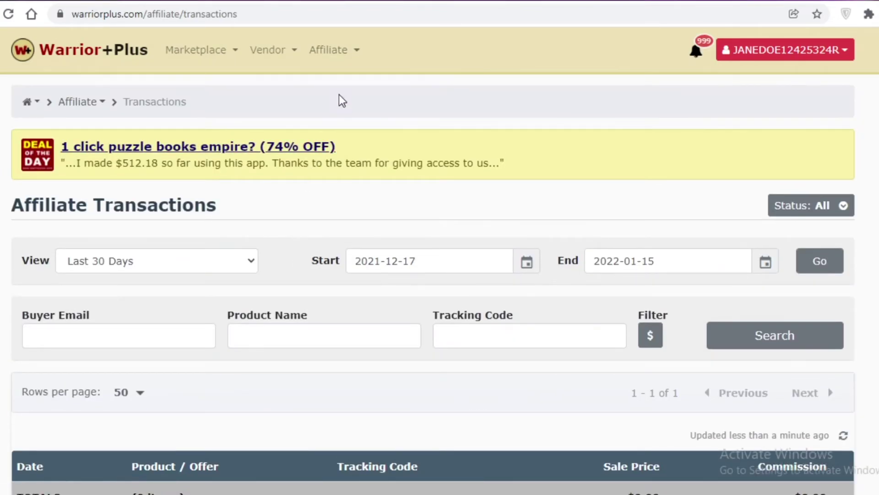
pyautogui.scroll(-4, 380, 318)
pyautogui.moveTo(341, 64)
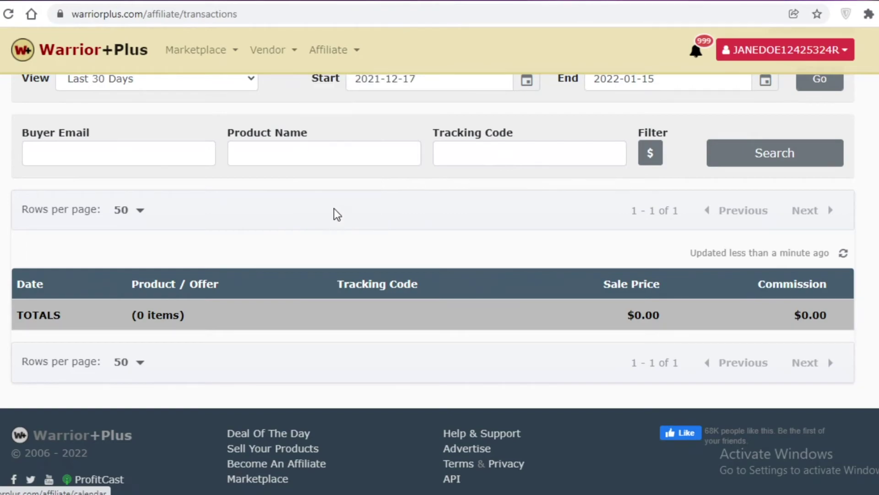
# Open the Launch Calendar and scroll through the January 2022 month view.
pyautogui.click(338, 220)
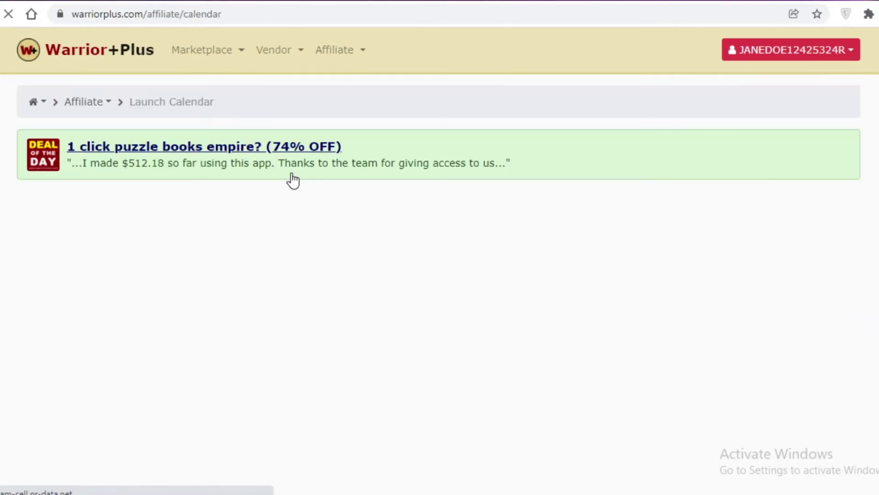
pyautogui.scroll(-10, 824, 260)
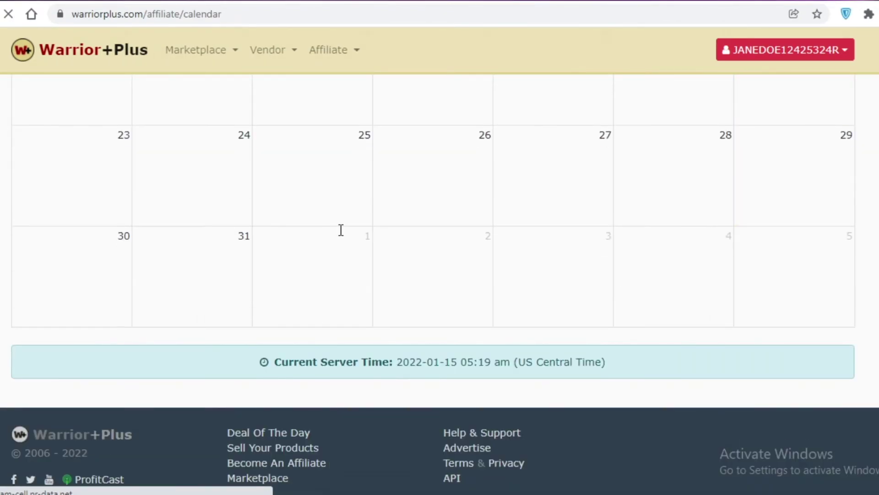
pyautogui.scroll(2, 339, 228)
pyautogui.scroll(8, 337, 227)
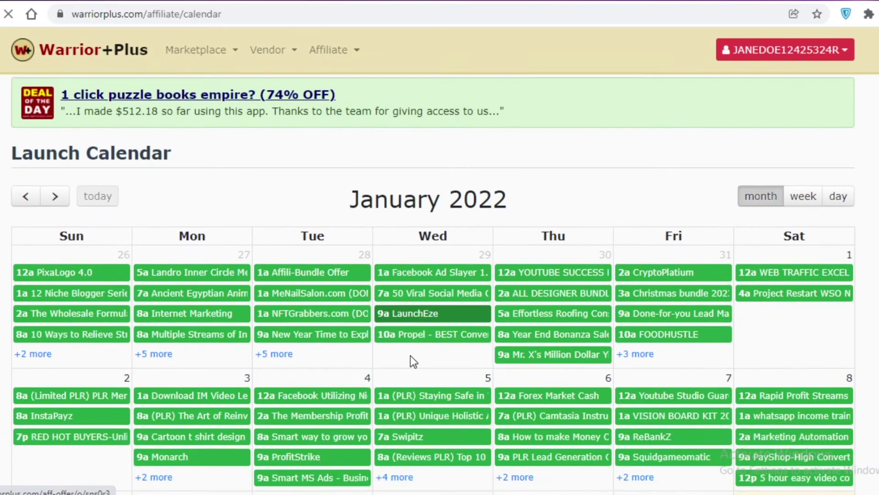
pyautogui.scroll(-5, 403, 330)
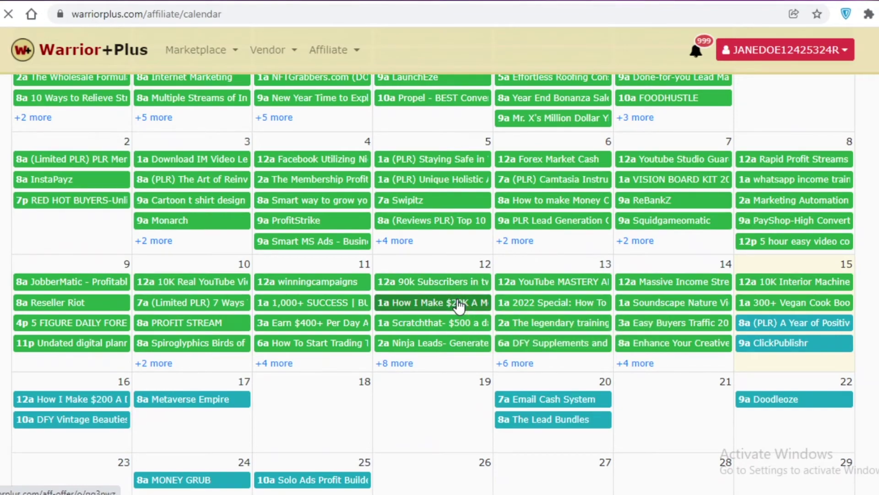
pyautogui.scroll(-6, 458, 295)
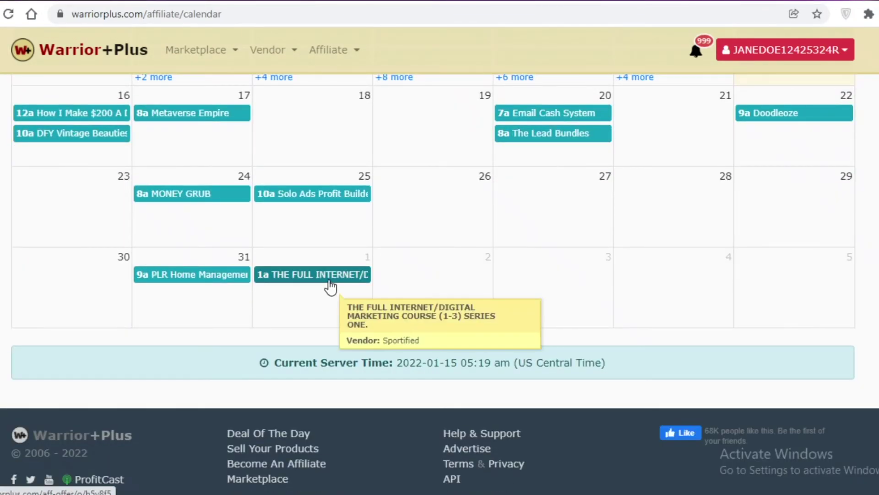
pyautogui.scroll(6, 329, 290)
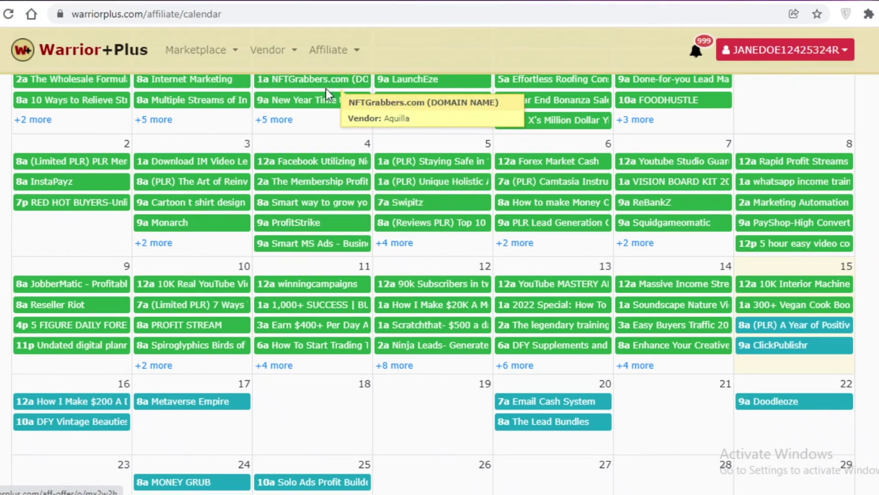
# Read details of January launches such as ClickPublishr and Doodleoze.
pyautogui.scroll(-6, 349, 267)
pyautogui.scroll(4, 635, 238)
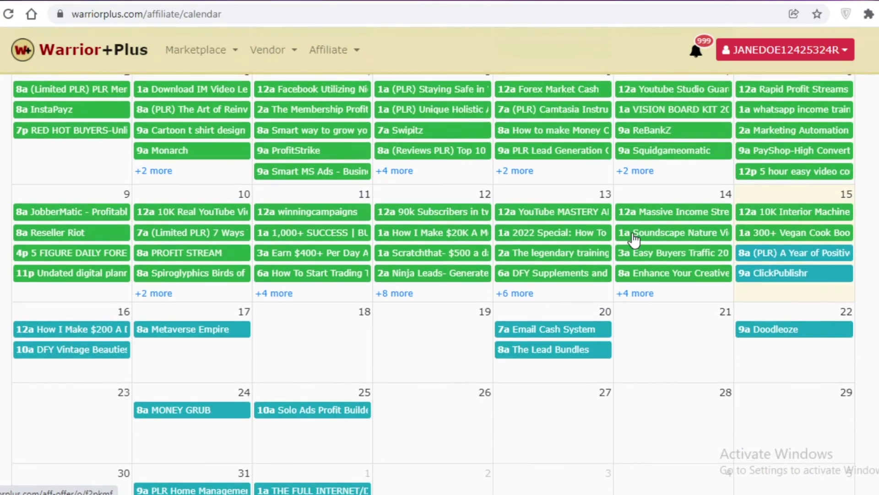
pyautogui.scroll(5, 621, 236)
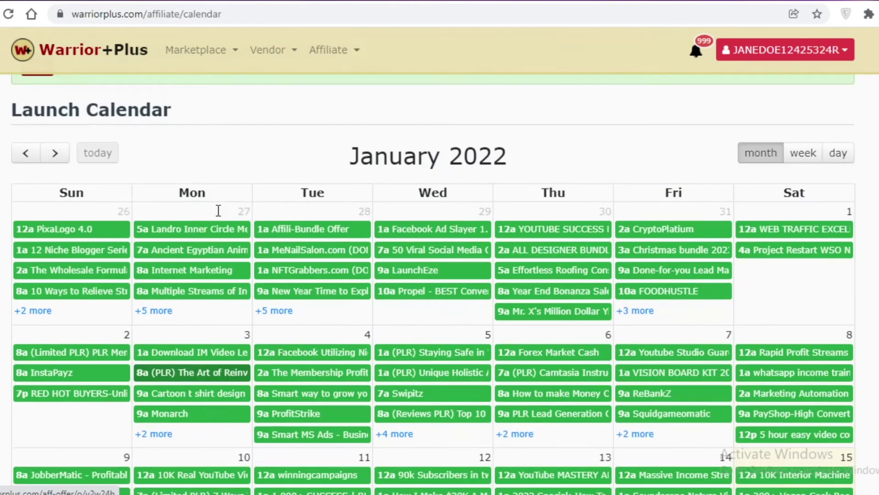
pyautogui.scroll(-6, 412, 222)
pyautogui.moveTo(407, 219)
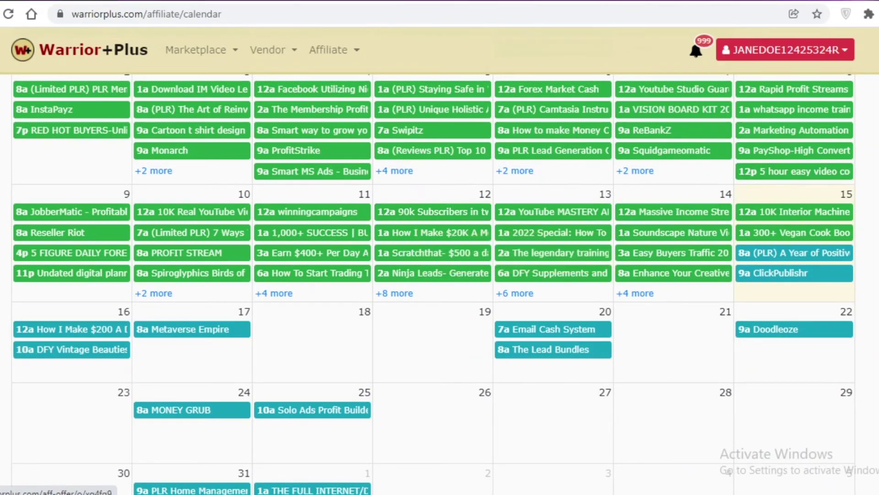
pyautogui.scroll(-2, 620, 269)
pyautogui.scroll(6, 408, 277)
pyautogui.scroll(3, 409, 274)
# Bring up the list of Affiliate section pages.
pyautogui.click(360, 54)
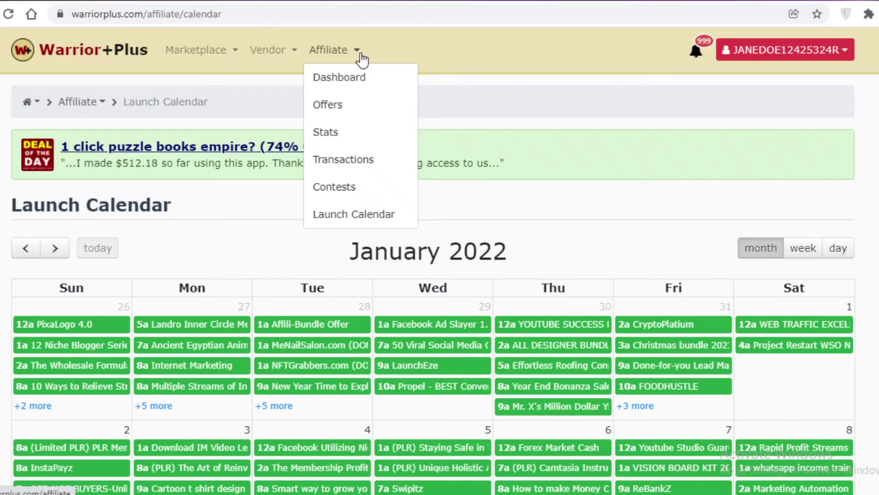
pyautogui.click(404, 52)
pyautogui.click(335, 50)
pyautogui.scroll(-6, 373, 181)
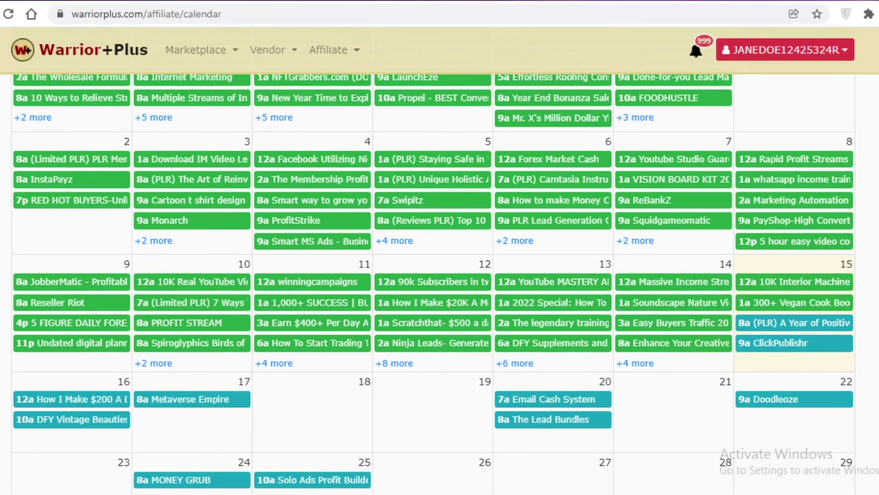
# Check the 0.00 USD W+ wallet balance and the withdrawal form's payout accounts, leaving it closed.
pyautogui.click(779, 50)
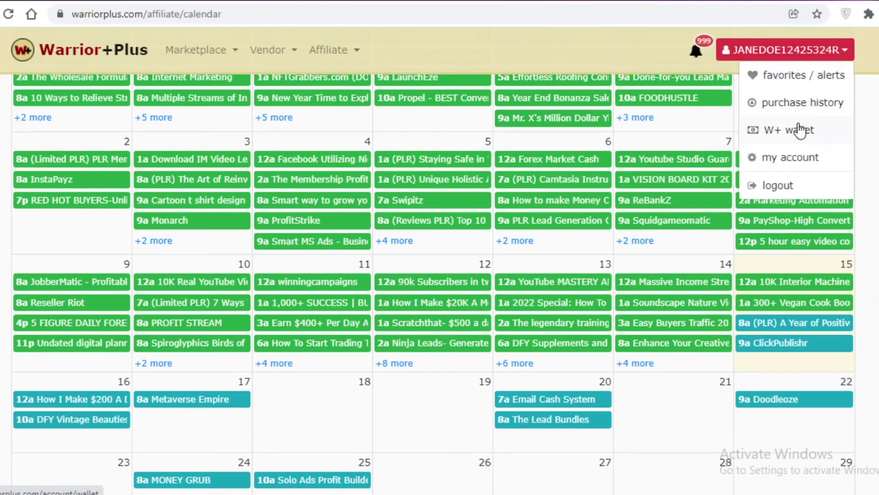
pyautogui.click(799, 130)
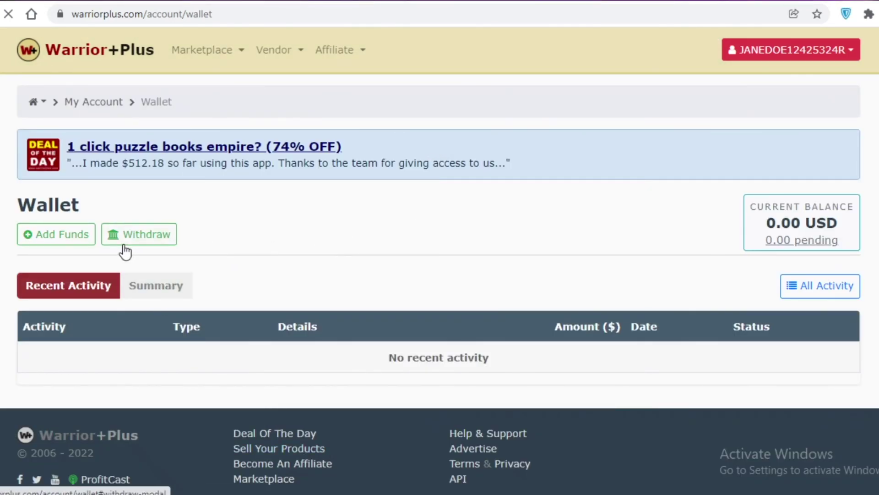
pyautogui.click(136, 235)
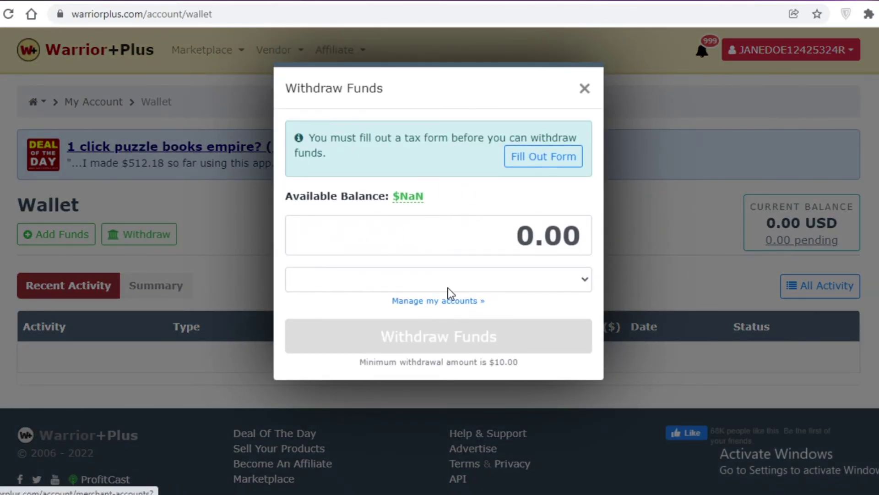
pyautogui.click(449, 287)
pyautogui.click(622, 245)
pyautogui.click(587, 86)
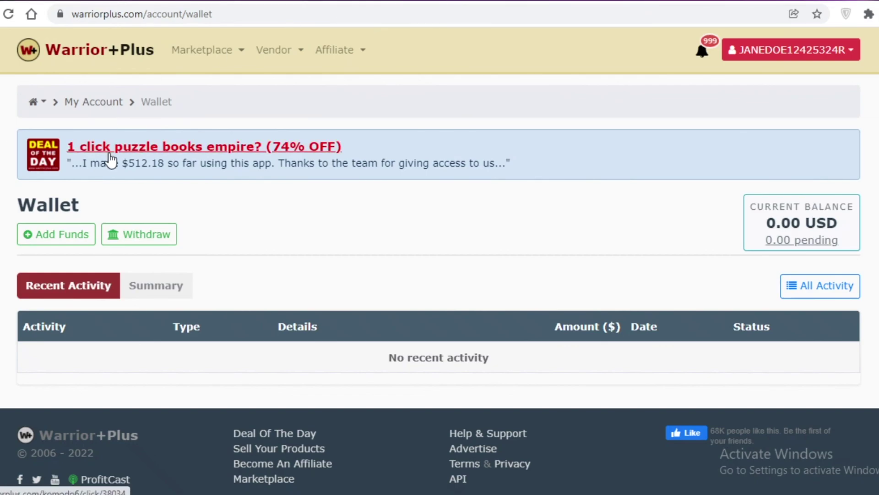
# Return to the dashboard of today's top products via the Warrior+Plus logo.
pyautogui.click(97, 55)
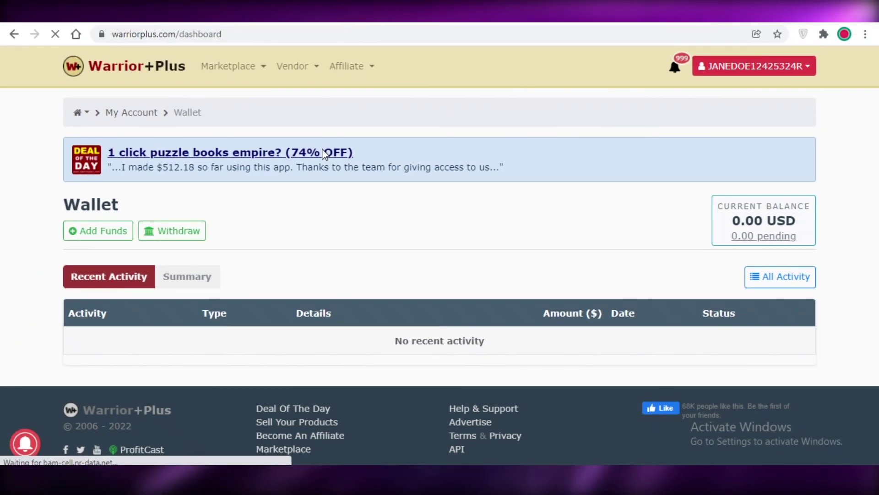